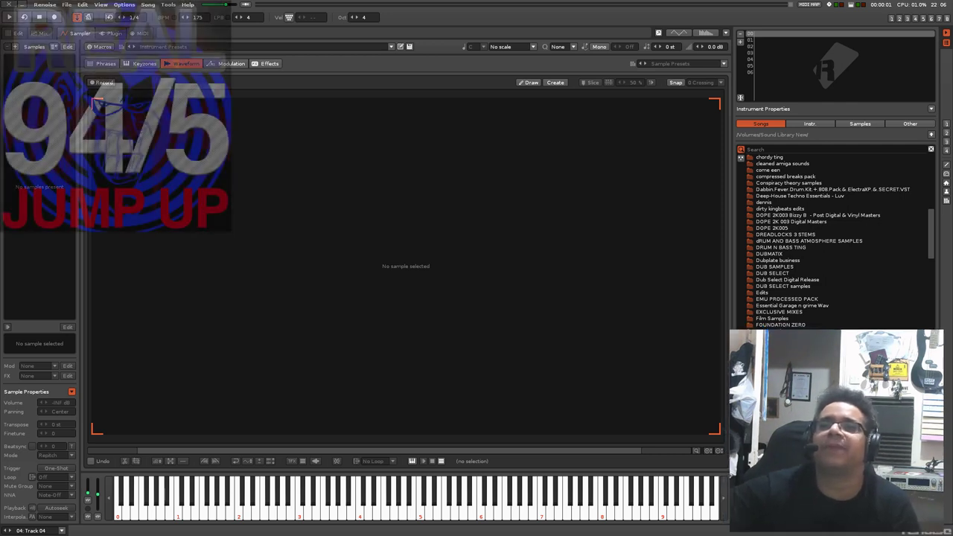
Open the BREAKS folder of JOKER Old Skool Jump Up Style REPACK and preview AMEN BREAK.wav from Straight Full Loops
double_click(779, 377)
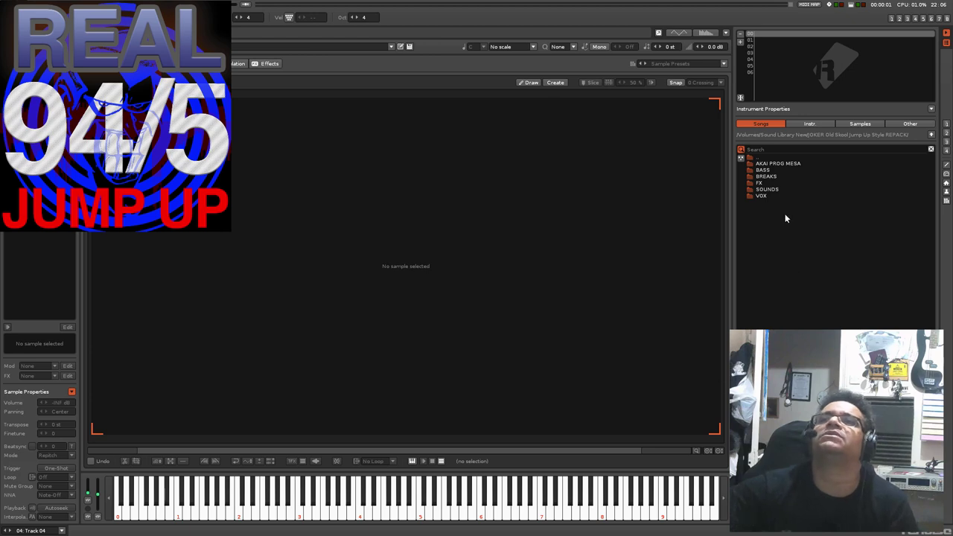
double_click(766, 176)
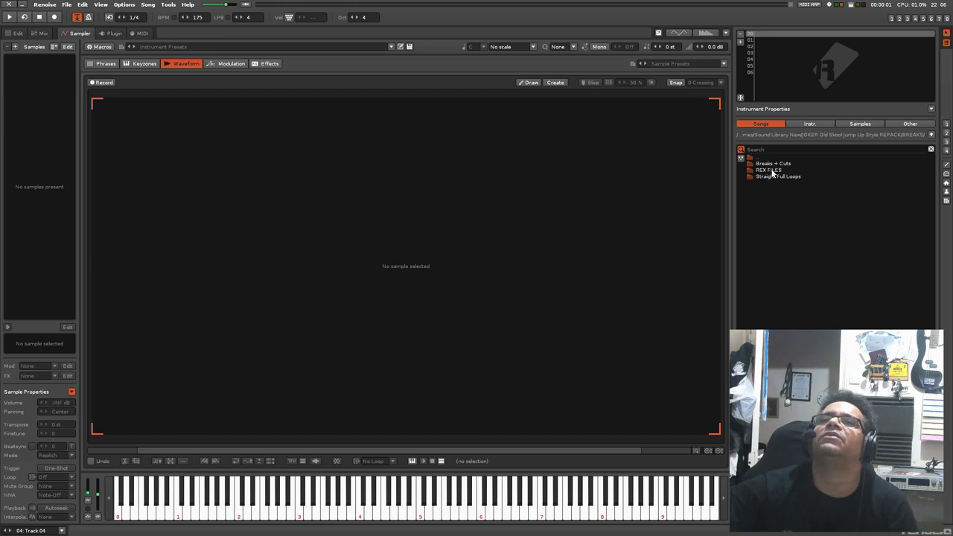
double_click(768, 178)
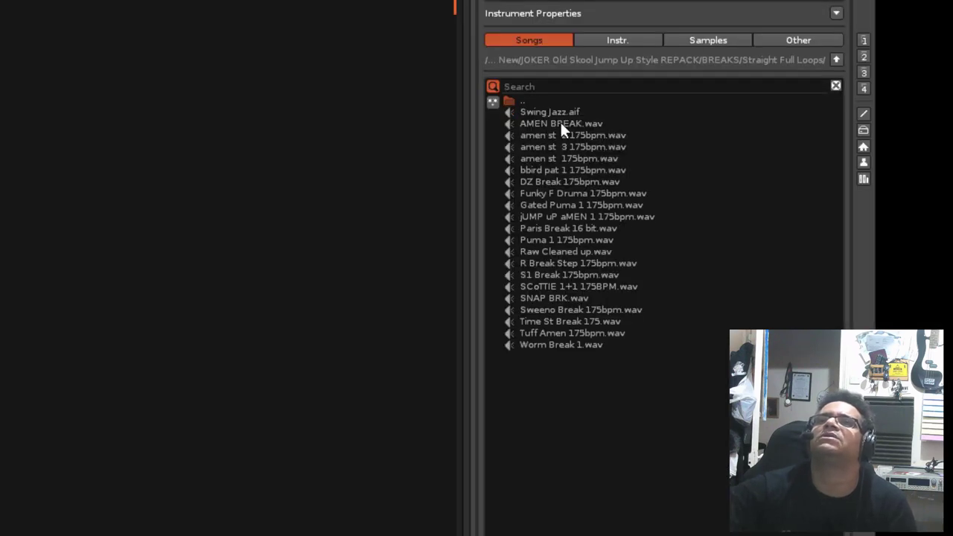
click(561, 125)
double_click(522, 101)
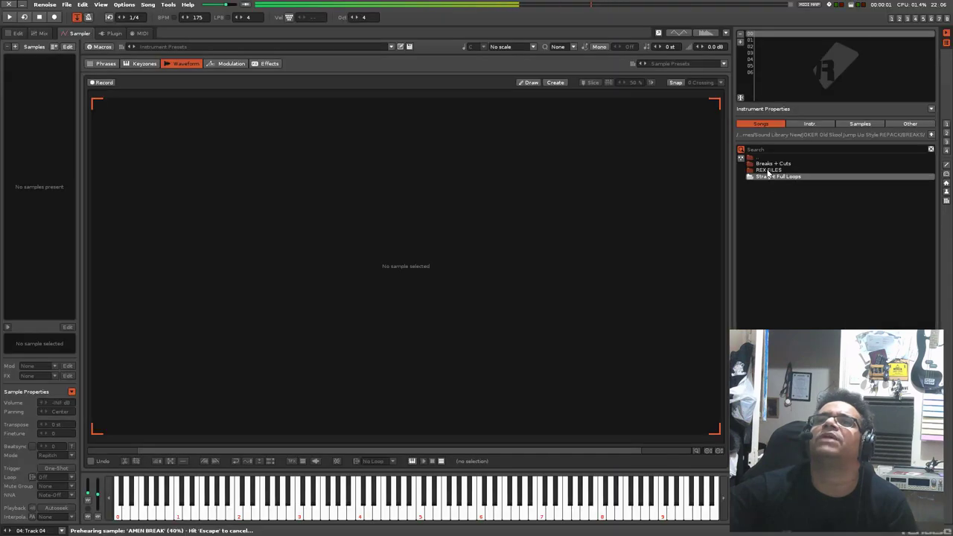
Preview break samples in the Breaks + Cuts folder and load BRK1.wav into the instrument
double_click(771, 164)
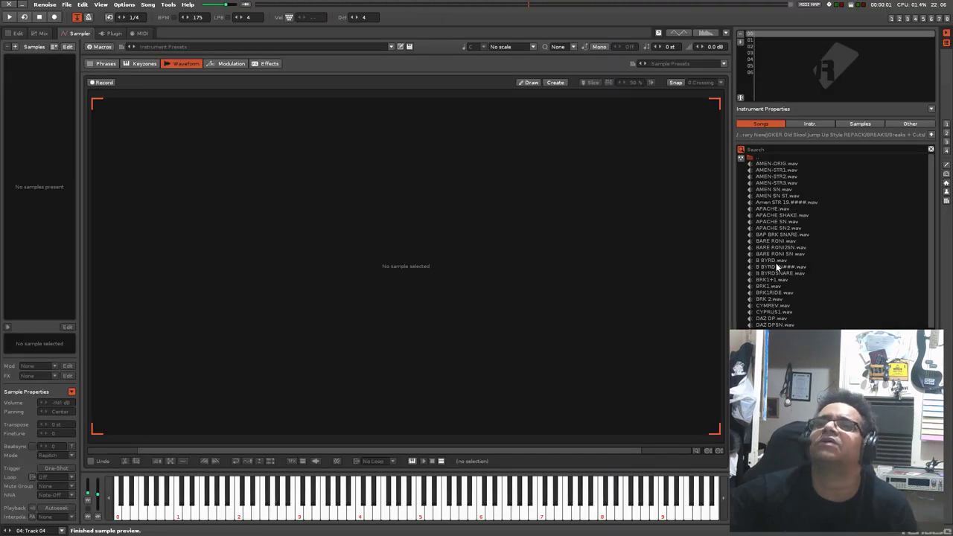
scroll(840, 240, down, 3)
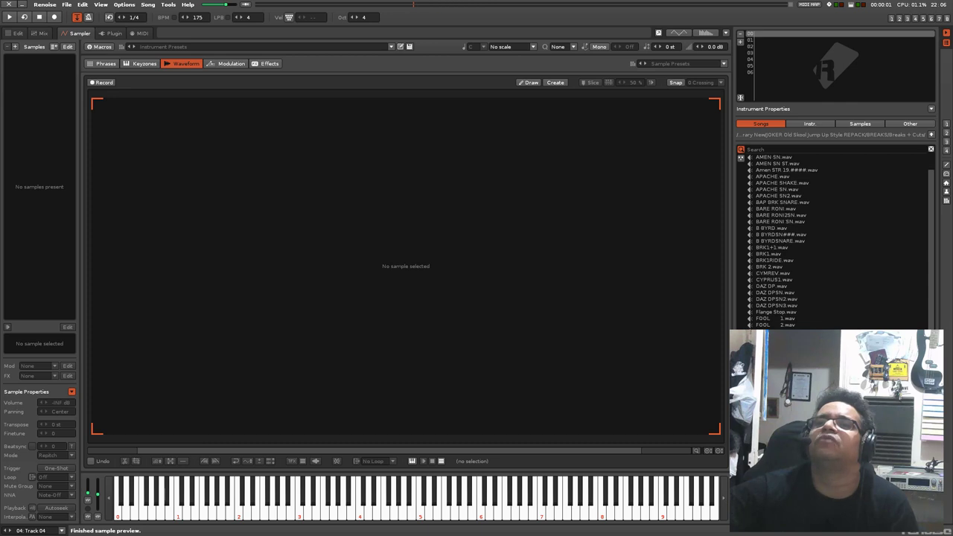
scroll(845, 238, up, 1)
click(778, 266)
click(779, 261)
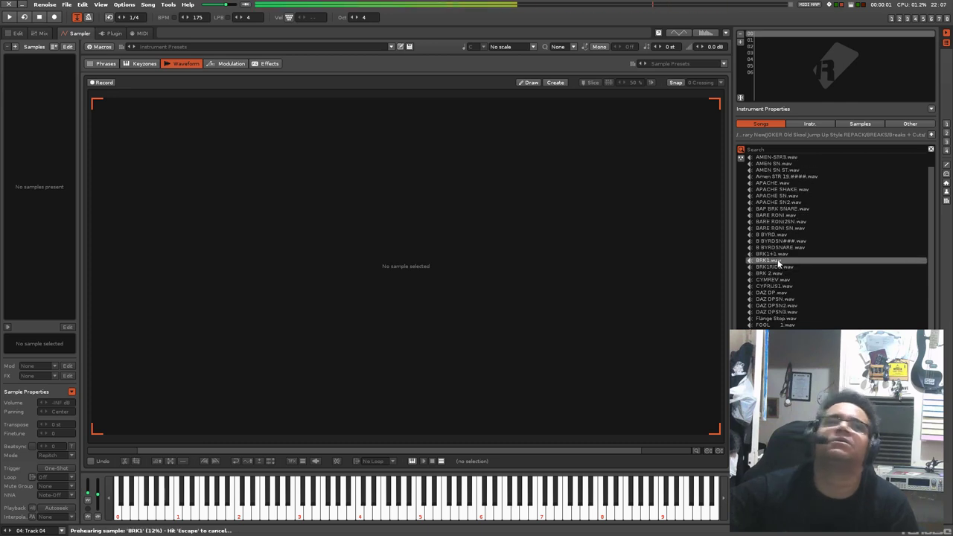
double_click(778, 262)
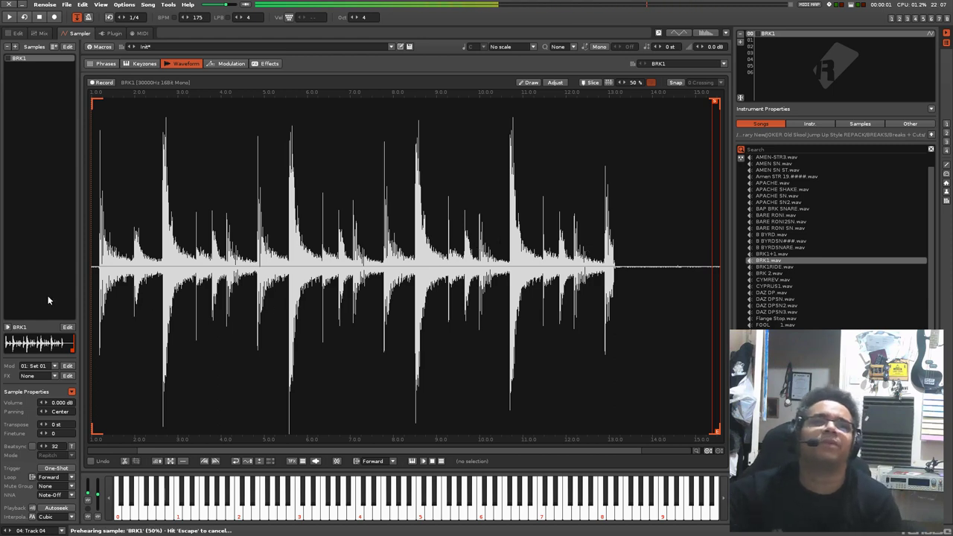
Trim the lead-in before the first drum hit from the start of the BRK1 sample
scroll(113, 311, up, 5)
drag(125, 302, 90, 302)
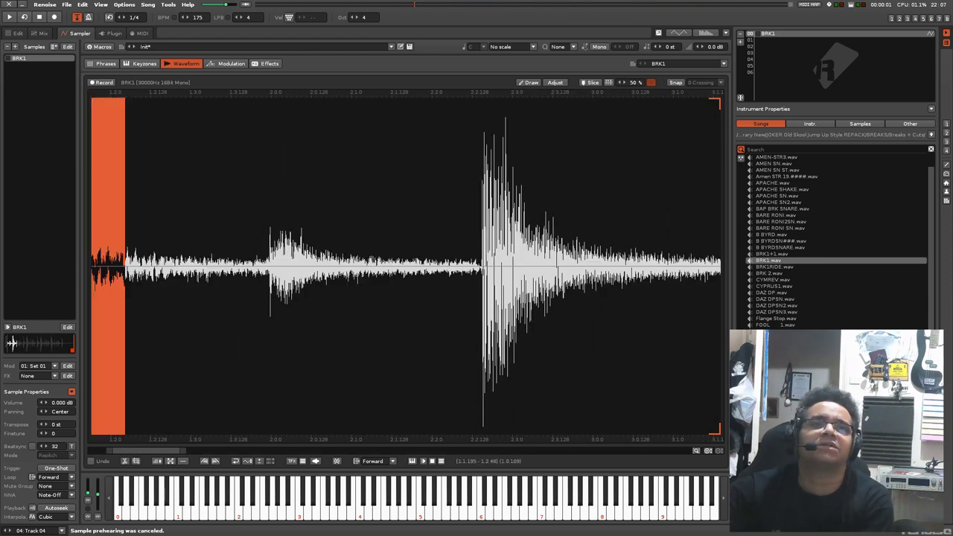
drag(127, 450, 110, 450)
click(261, 333)
scroll(149, 269, up, 6)
drag(150, 270, 91, 298)
scroll(135, 309, down, 8)
key(Delete)
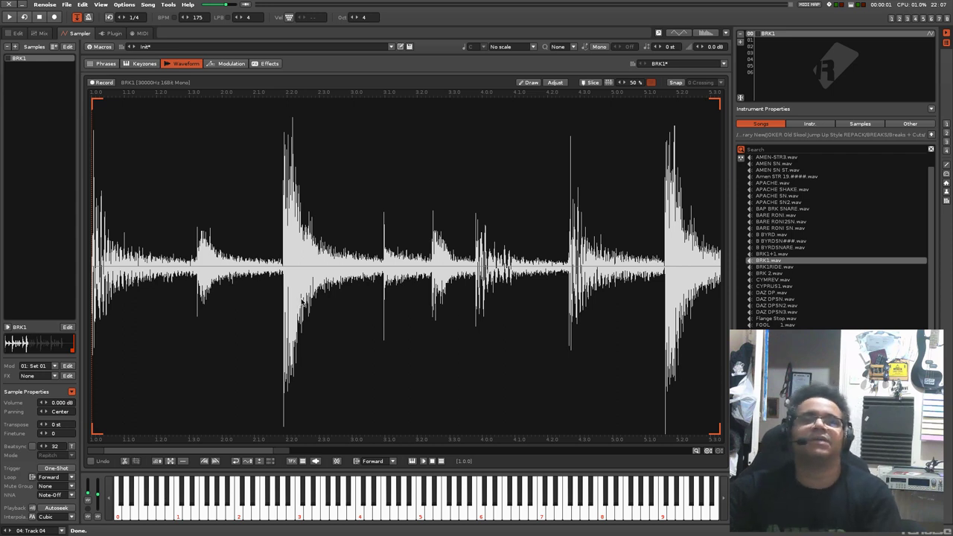
Audition the trimmed BRK1 sample and set its loop mode to No Loop
key(q)
key(q)
key(z)
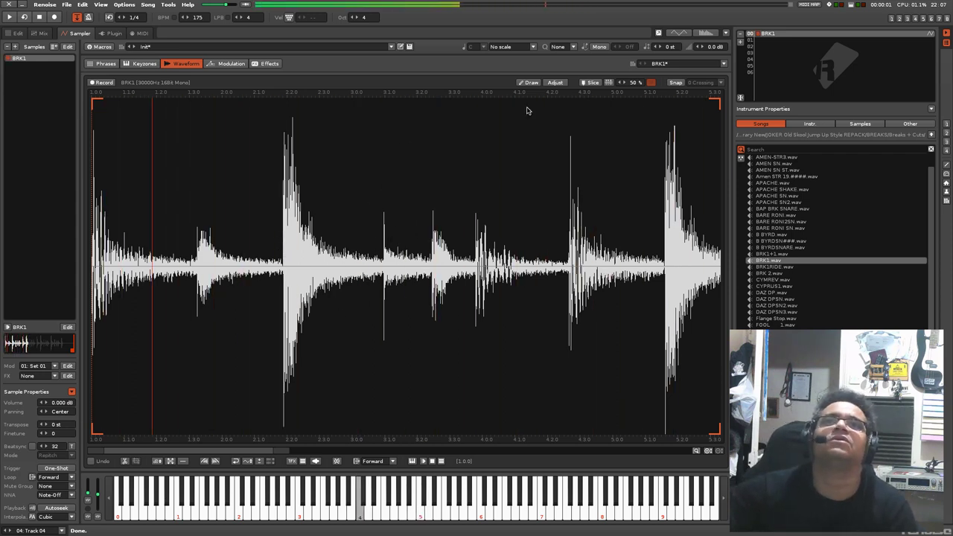
key(z)
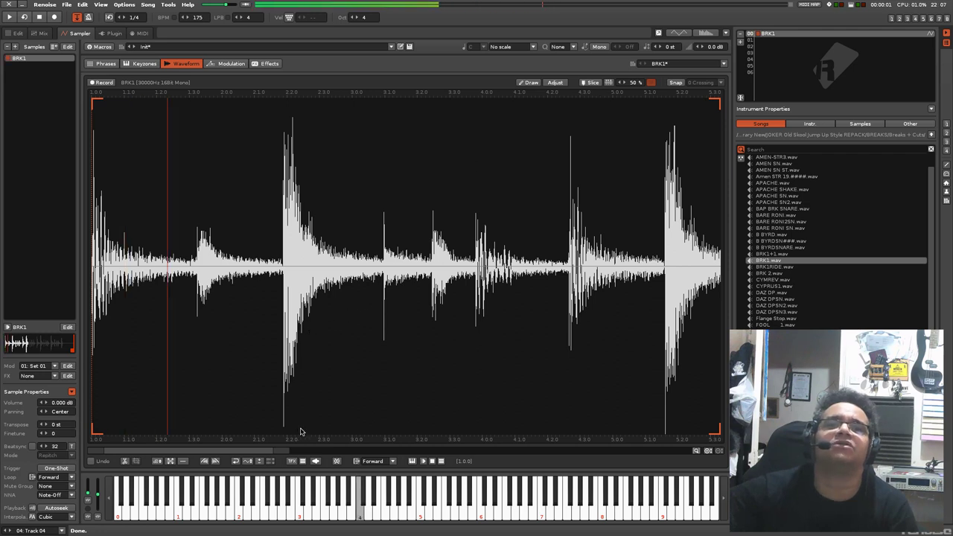
click(386, 462)
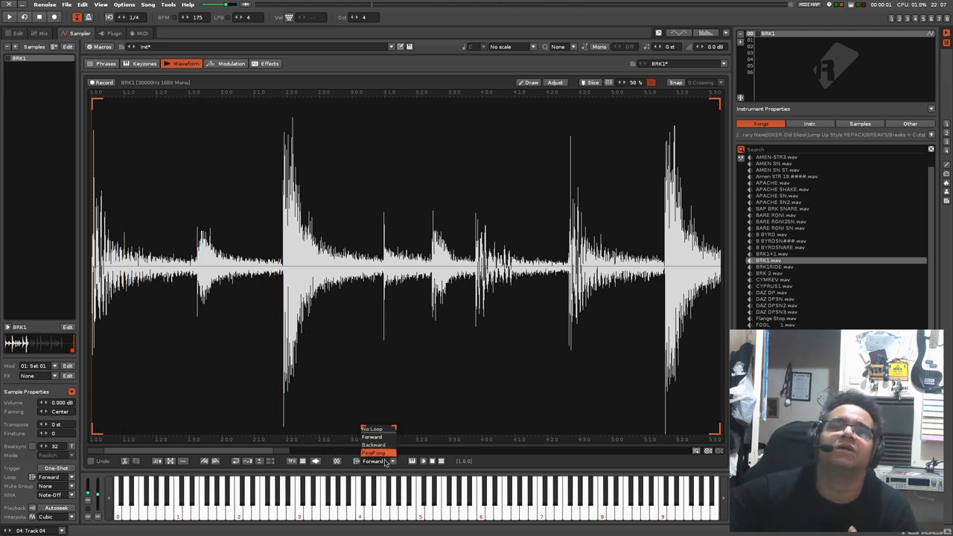
click(386, 428)
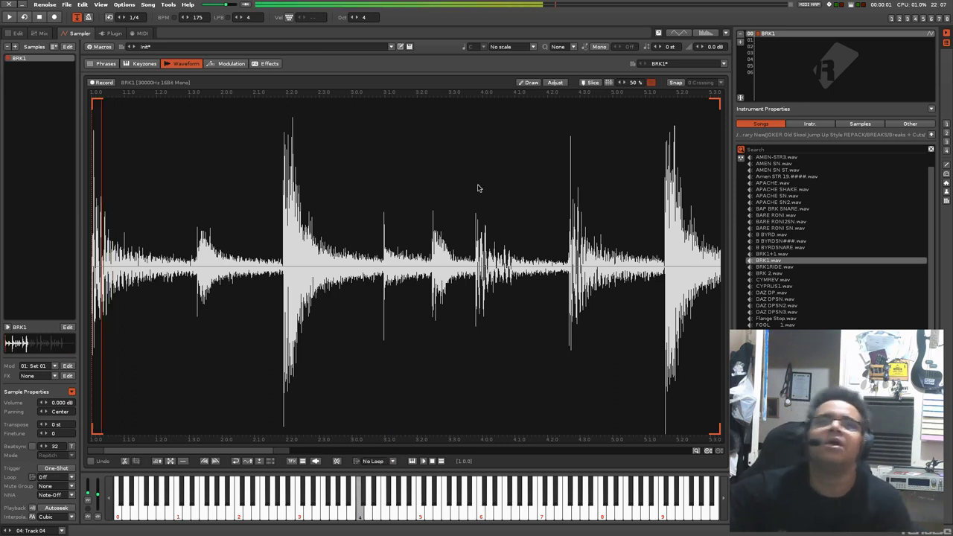
Automatically slice the BRK1 sample at 50 % sensitivity and check the slice markers along the waveform
click(607, 83)
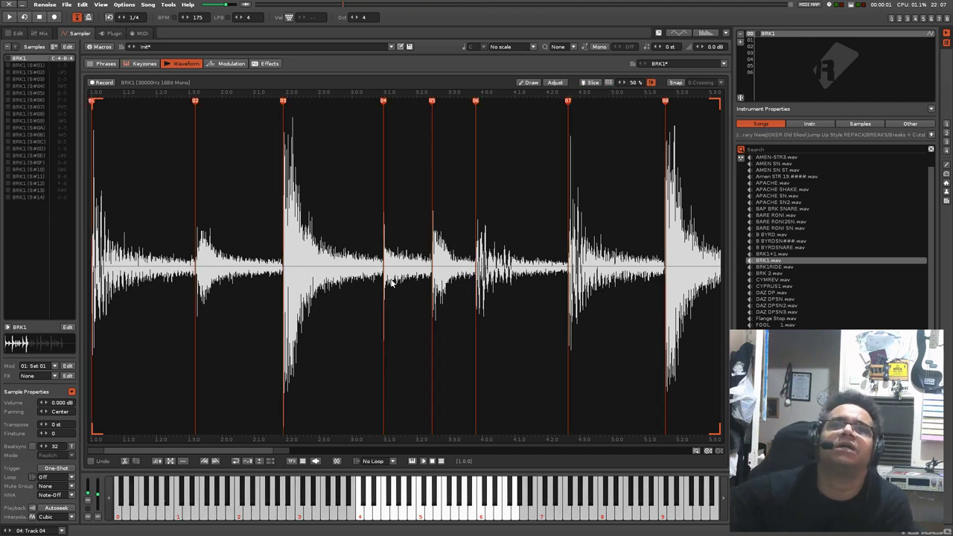
scroll(392, 282, down, 8)
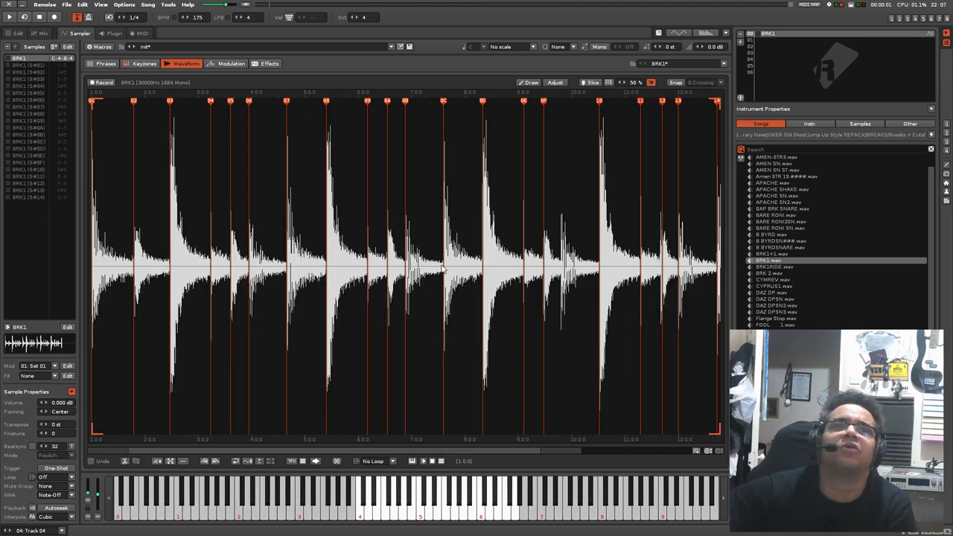
scroll(289, 278, up, 4)
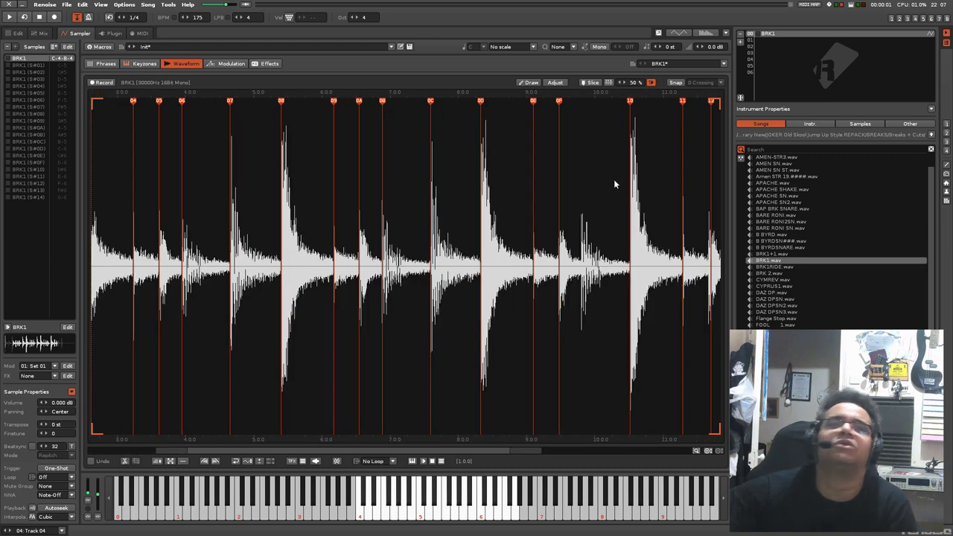
scroll(326, 366, up, 3)
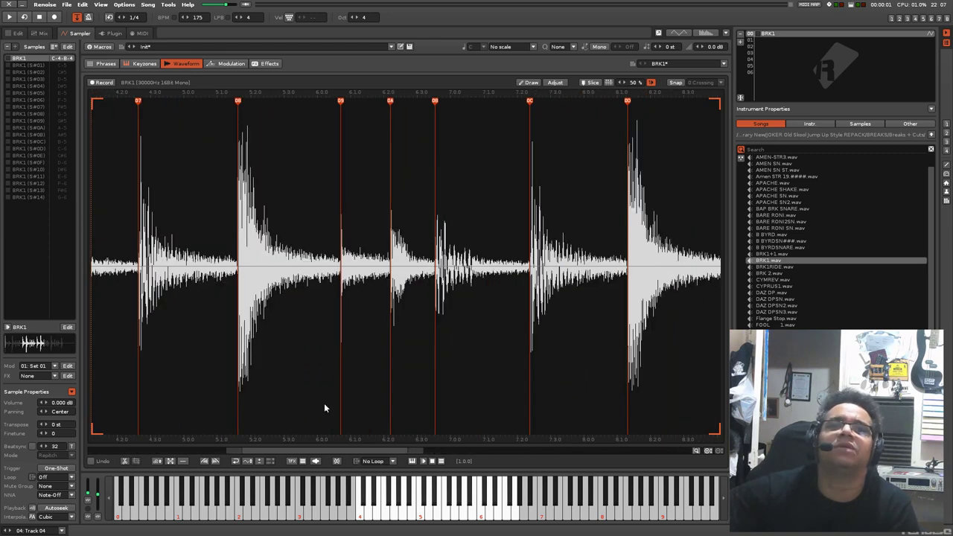
Add a slice marker at the start of the unmarked drum hit following slice 0F
drag(304, 450, 550, 451)
click(584, 81)
drag(331, 99, 279, 100)
drag(496, 450, 371, 448)
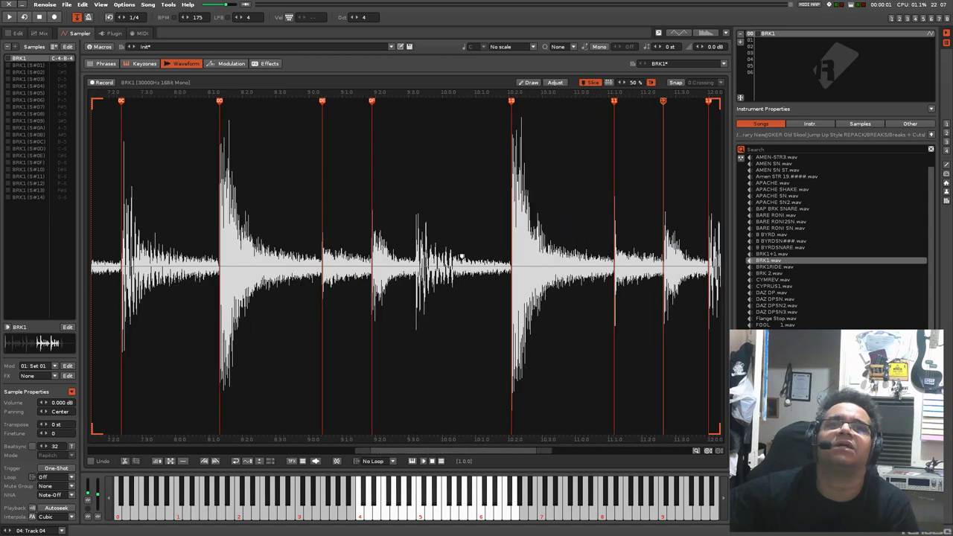
double_click(413, 238)
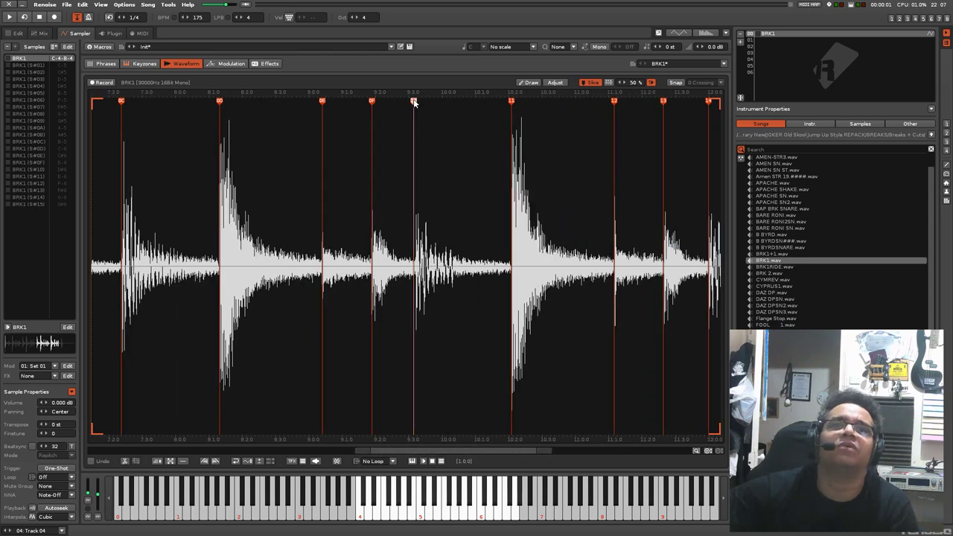
drag(414, 101, 414, 100)
Audition the first slices of the break and move the slice 08 marker slightly earlier
drag(463, 450, 183, 451)
key(q)
key(q)
key(q)
key(2)
key(q)
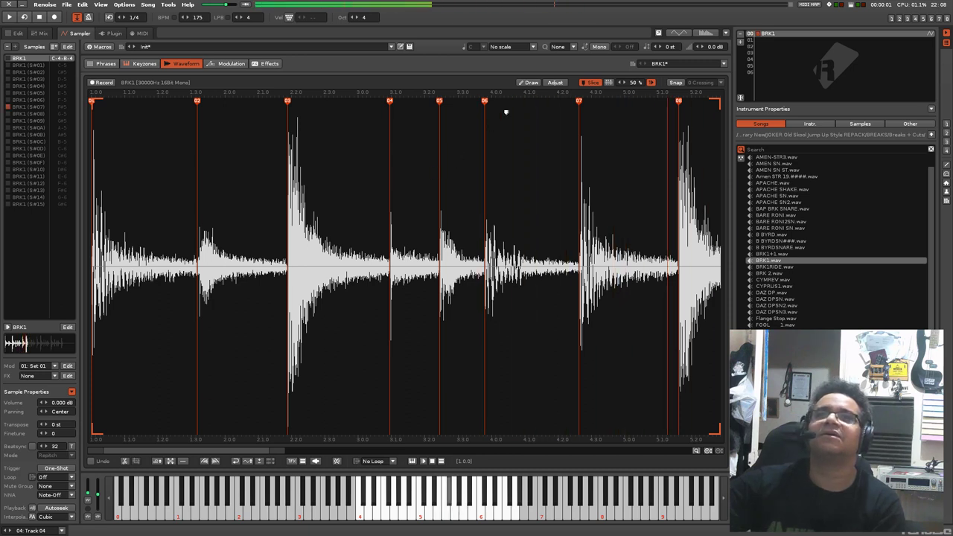
drag(680, 100, 677, 101)
Move the slice 0F marker slightly earlier and audition the slices around it
drag(234, 451, 352, 451)
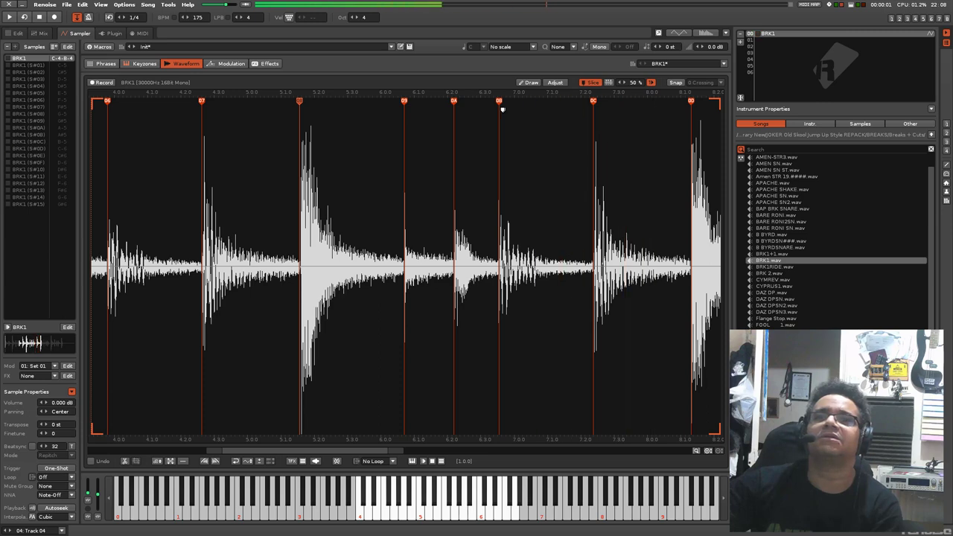
drag(324, 450, 448, 450)
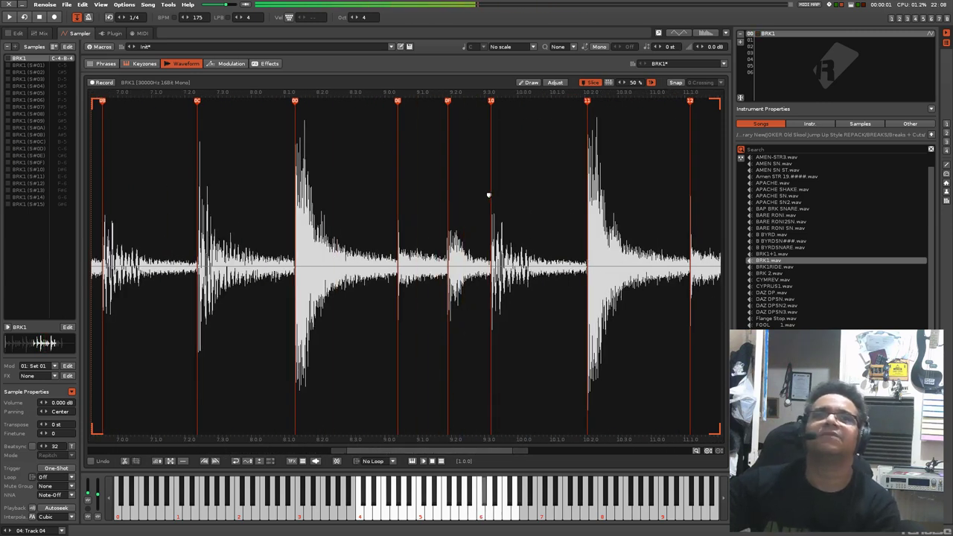
drag(447, 102, 445, 101)
key(9)
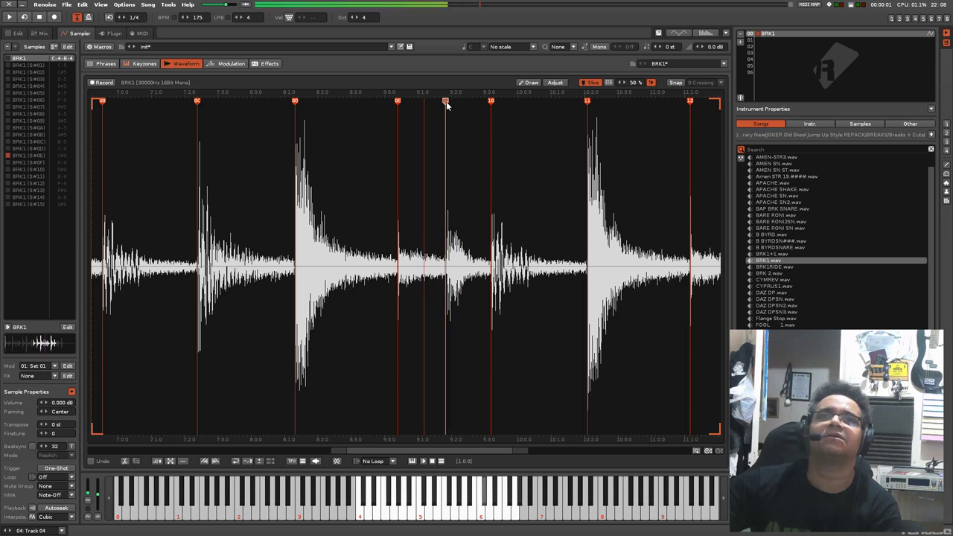
key(o)
key(0)
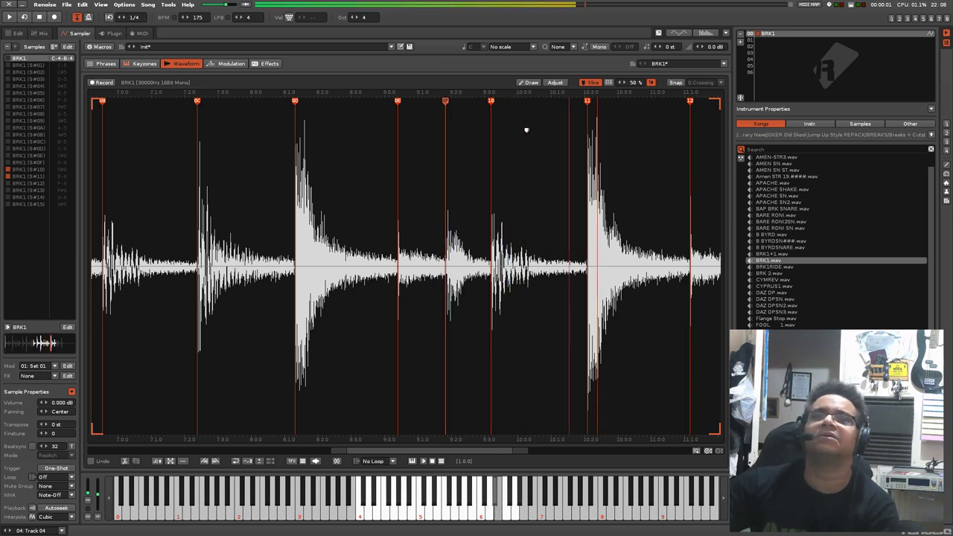
drag(463, 445, 501, 450)
In the pattern editor, enter C-5, C#5, D-5 and D#5 on lines 00, 02, 04 and 06 of Track 04
click(894, 18)
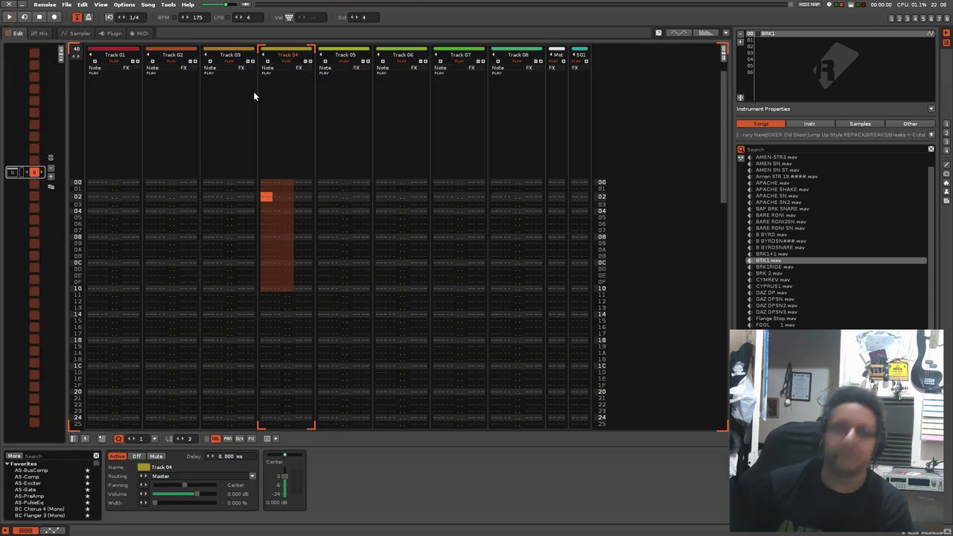
key(Escape)
key(Escape)
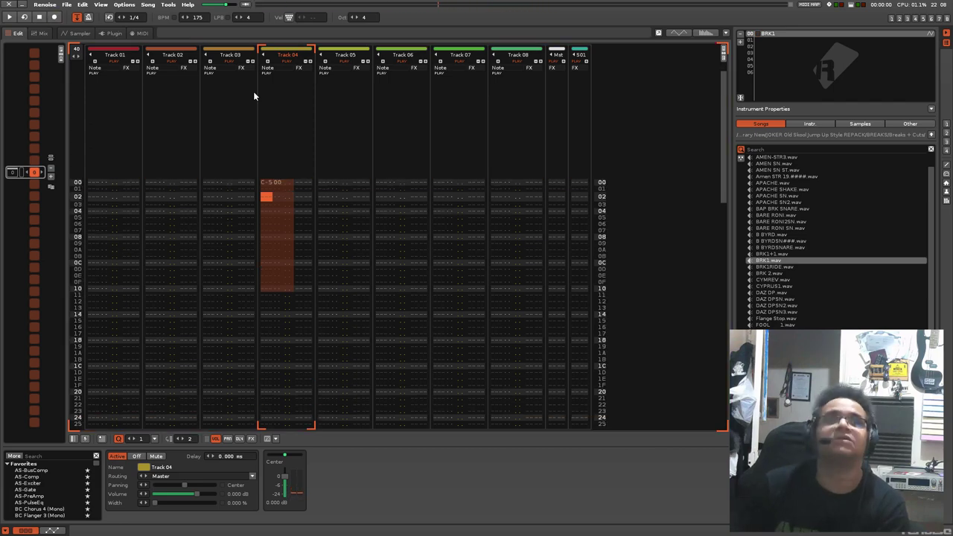
key(Escape)
key(2)
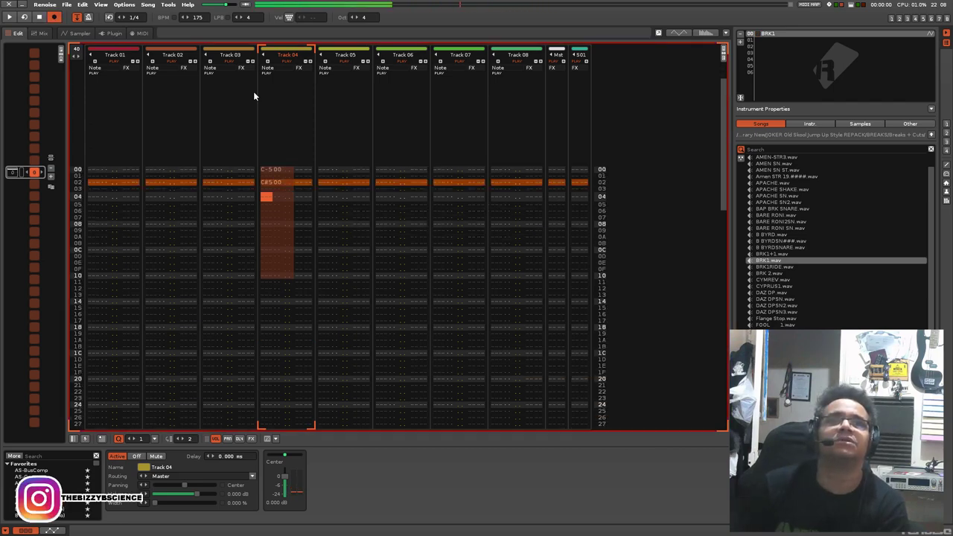
key(w)
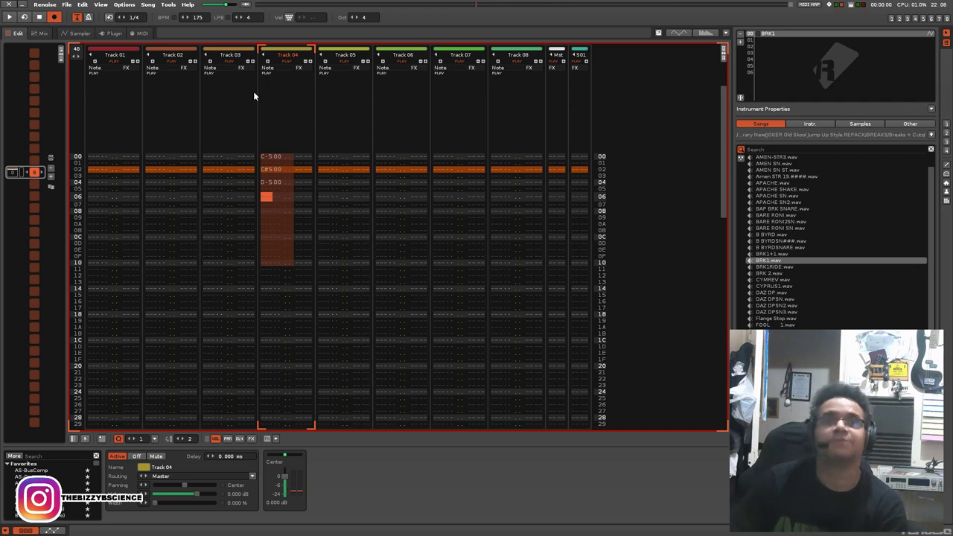
key(3)
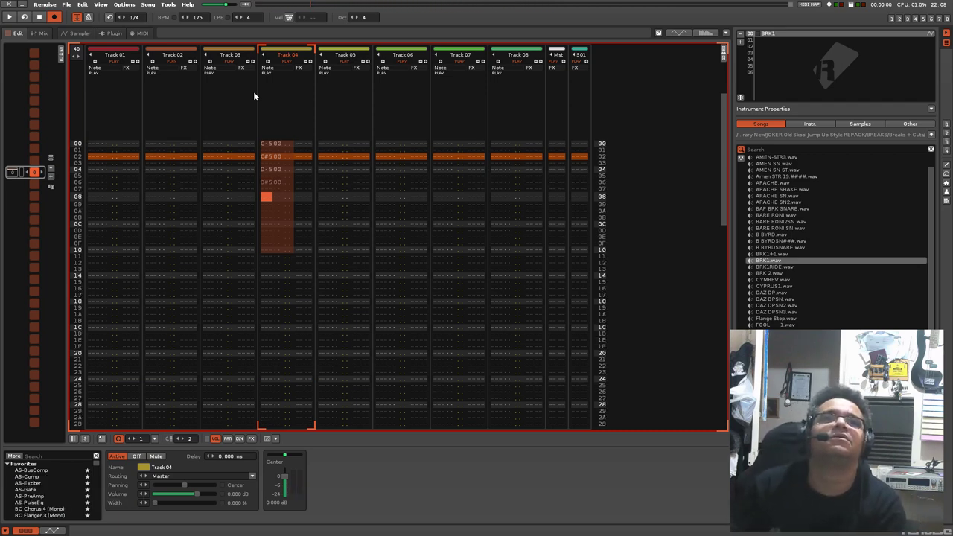
Enter E-5 on lines 07 and 08 of Track 04, checking the timing with pattern playback
key(space)
key(space)
key(Up)
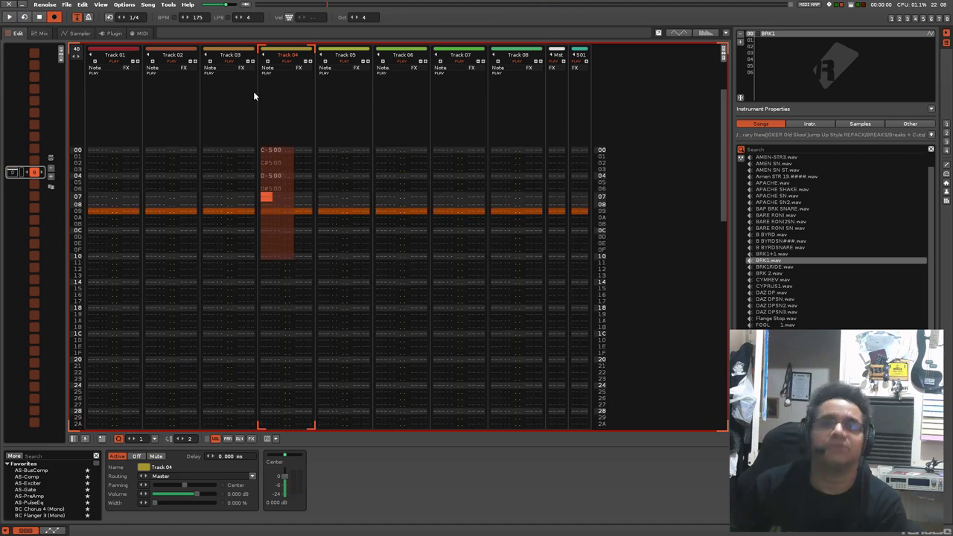
key(Down)
key(space)
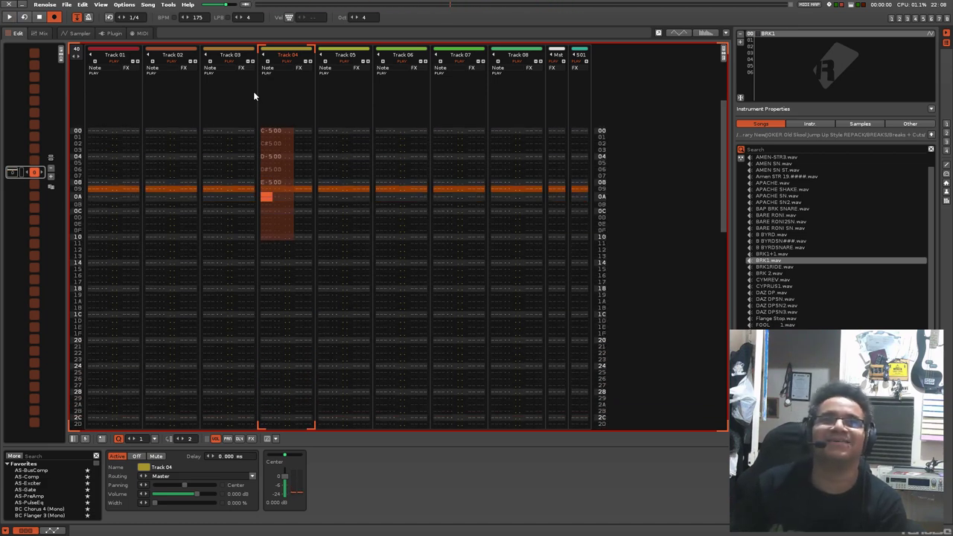
key(space)
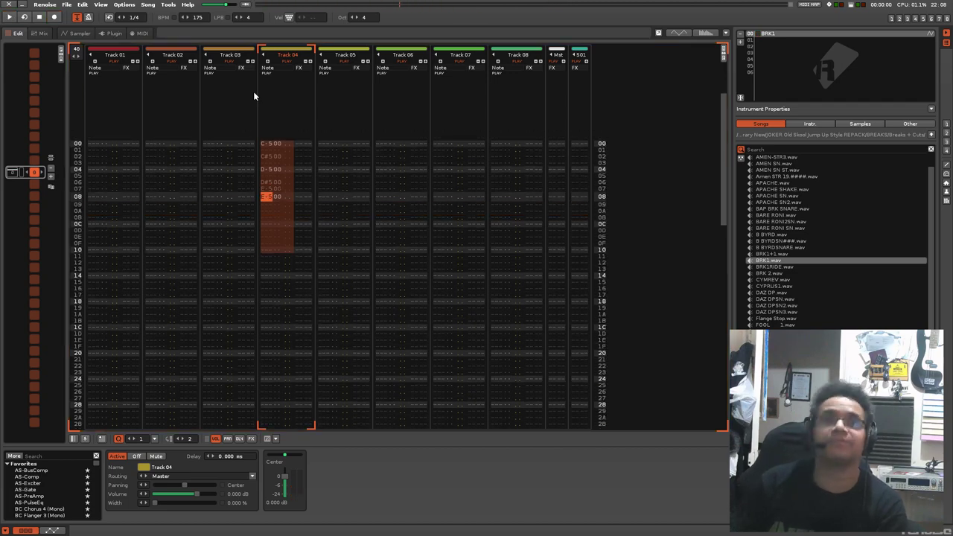
Replace the note on line 08 of Track 04 with F-5, play the pattern and move to line 0A
key(space)
key(Escape)
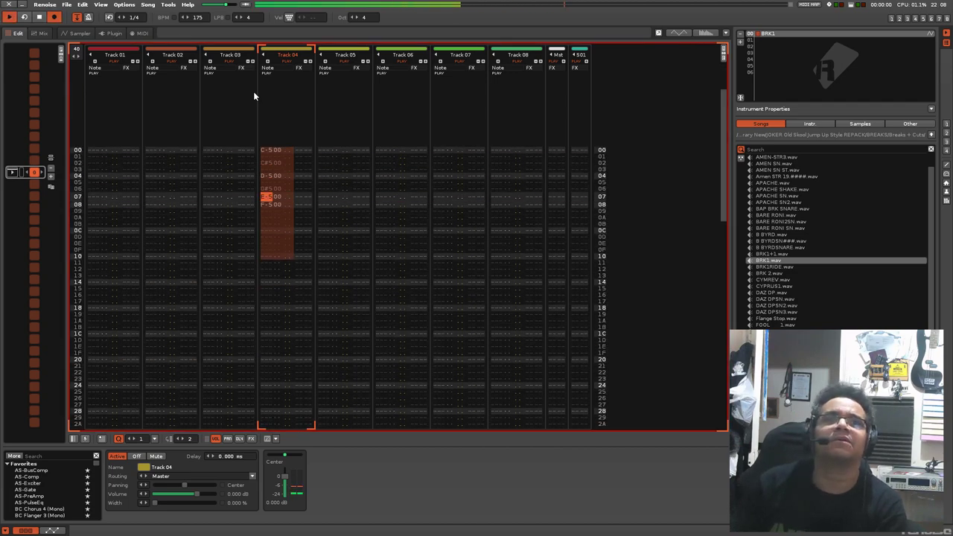
key(space)
key(Down)
key(Down)
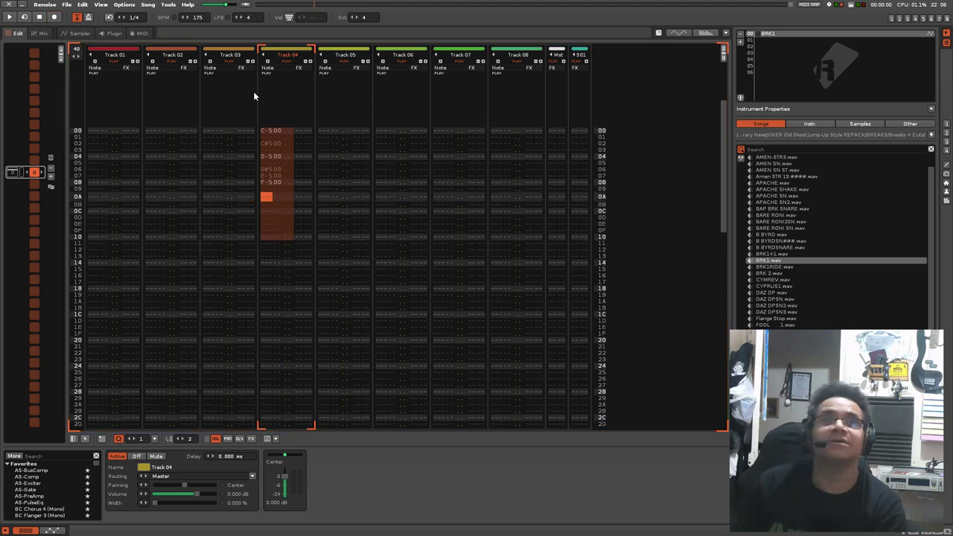
Enter F#5 on line 0A and G-5 on line 0C of Track 04, checking each with pattern playback
key(5)
key(space)
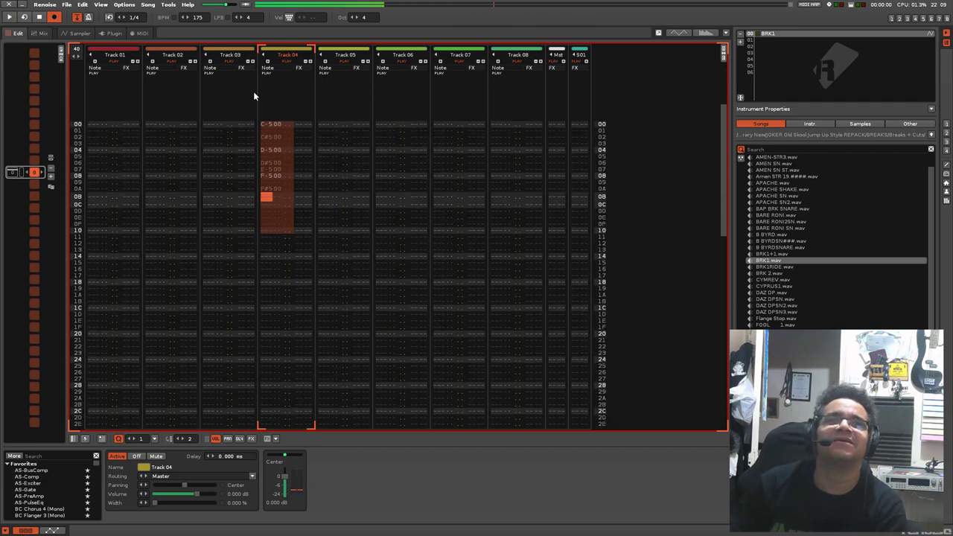
key(space)
key(space)
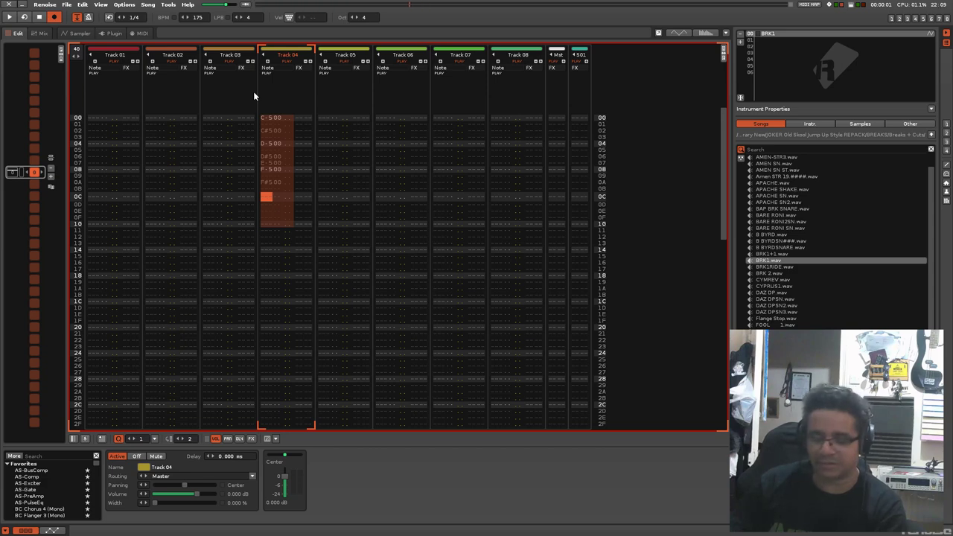
key(space)
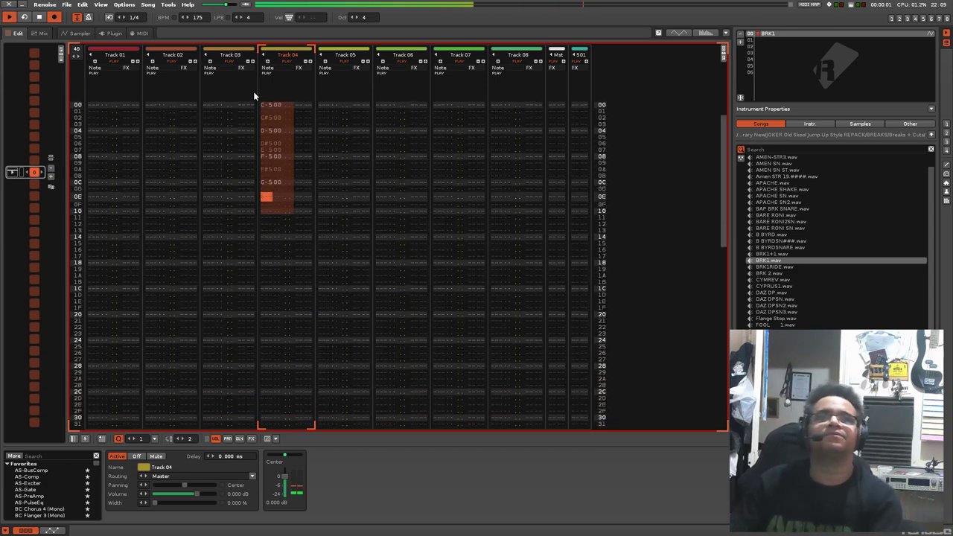
key(space)
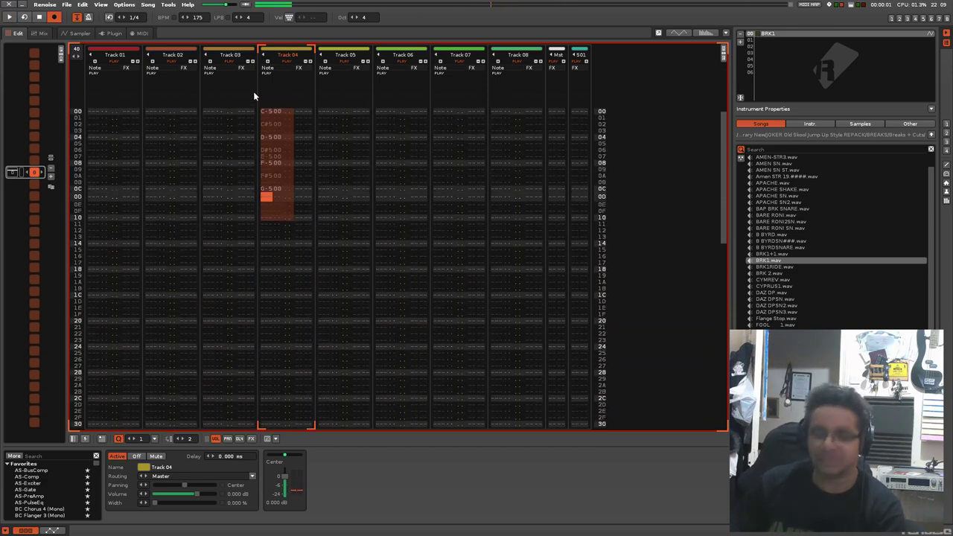
Enter G#5 on line 0E of Track 04 and play the pattern to check it
key(Down)
key(6)
key(space)
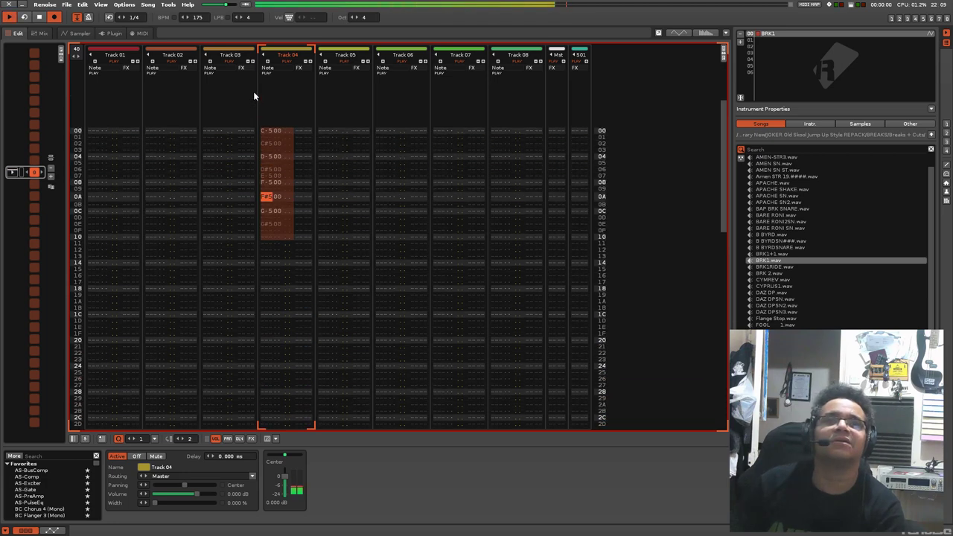
key(space)
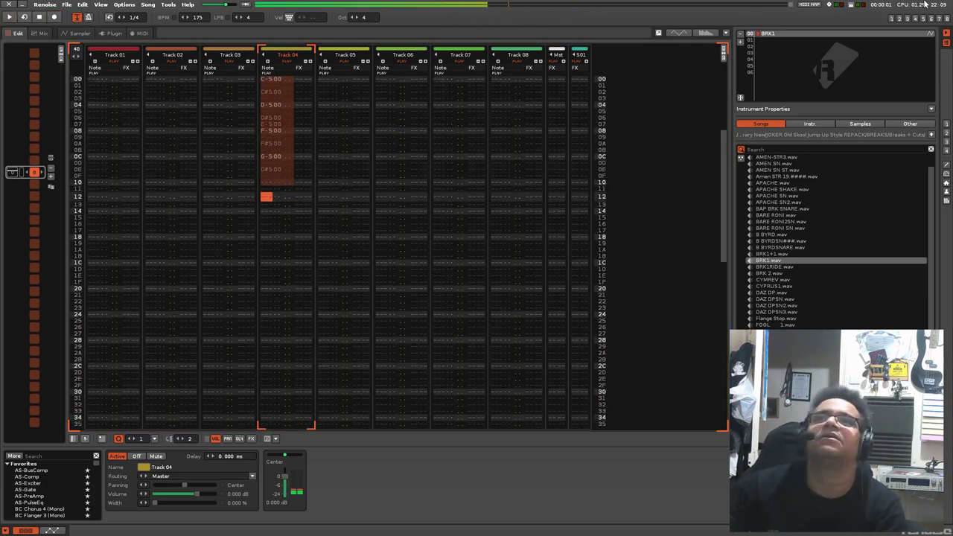
Open the BRK1 waveform and move the slice 0A marker slightly earlier, to just before its transient
double_click(772, 34)
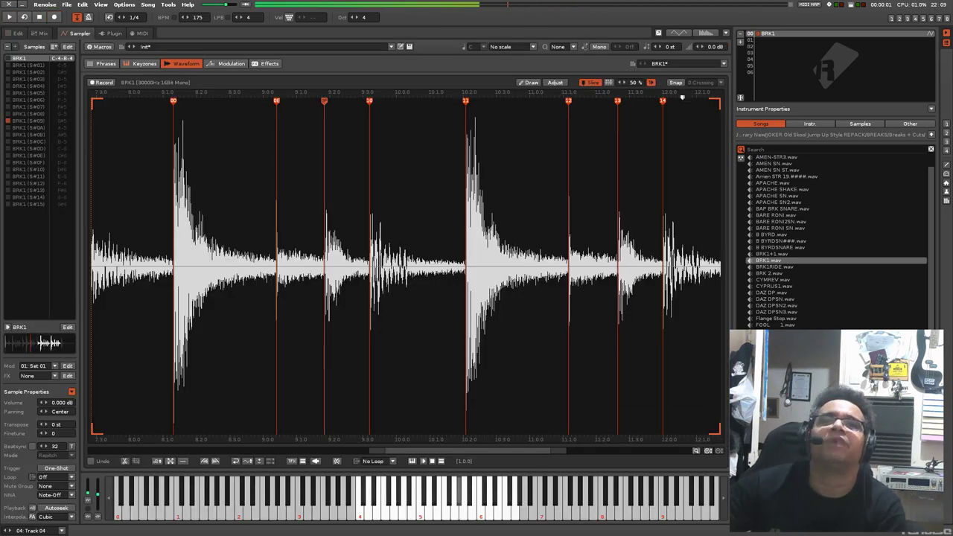
drag(462, 451, 334, 460)
scroll(280, 261, up, 1)
scroll(277, 258, up, 5)
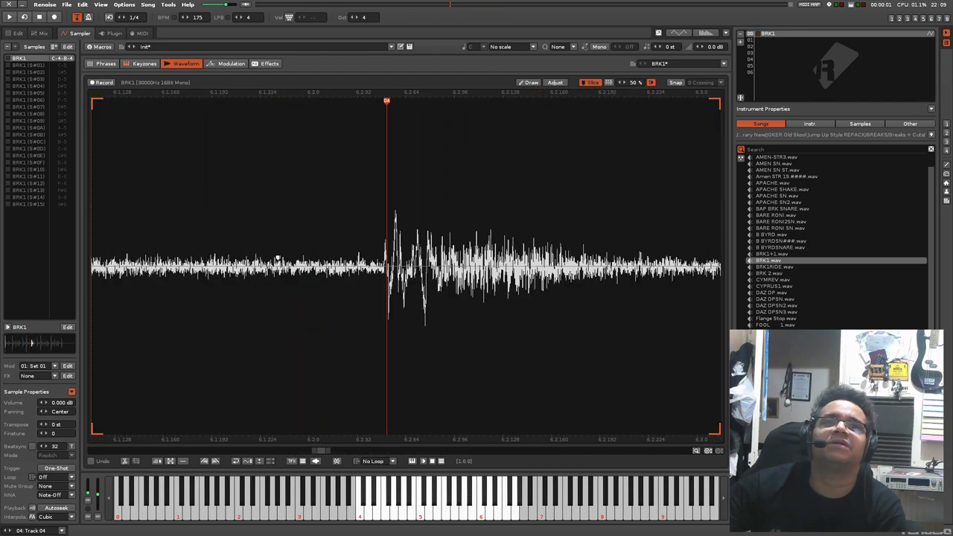
scroll(395, 223, up, 2)
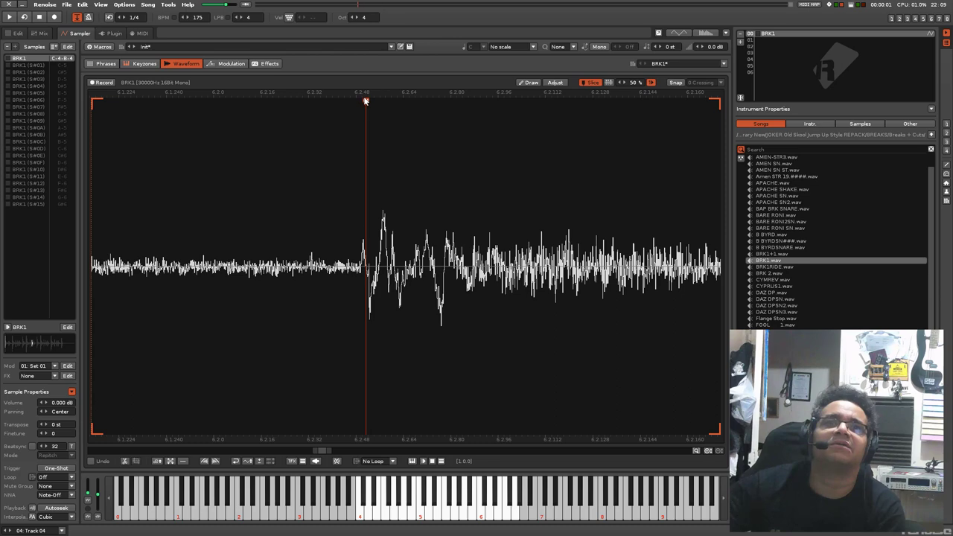
drag(365, 100, 357, 103)
scroll(472, 336, down, 10)
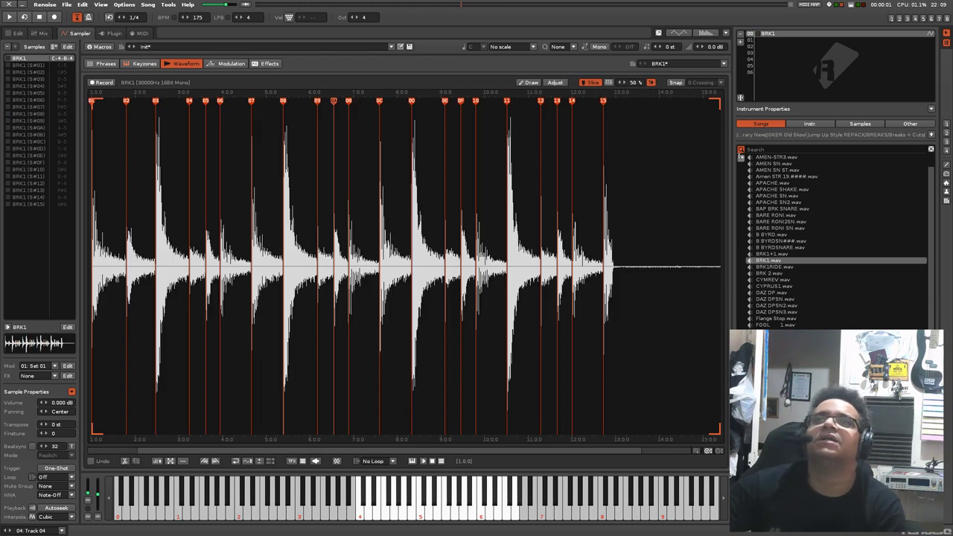
Return to the pattern editor, enter E-5 on line 0F of Track 04 and check it with pattern playback
click(892, 19)
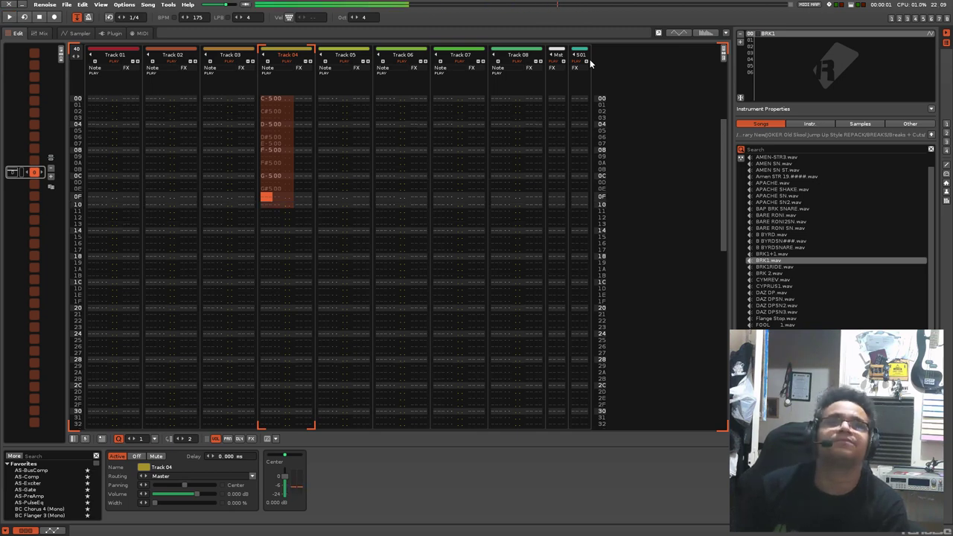
key(space)
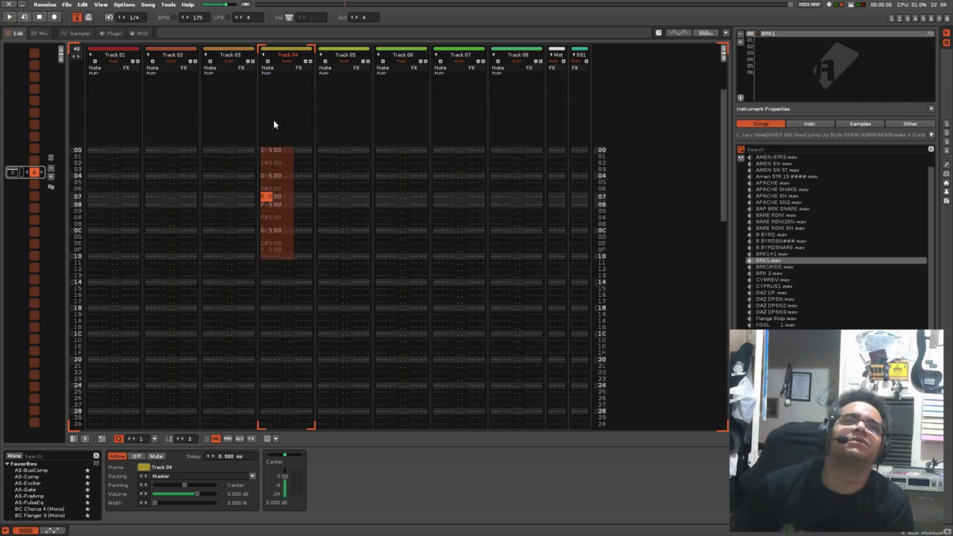
Create a phrase from Track 04, starting at line 00
scroll(274, 125, up, 2)
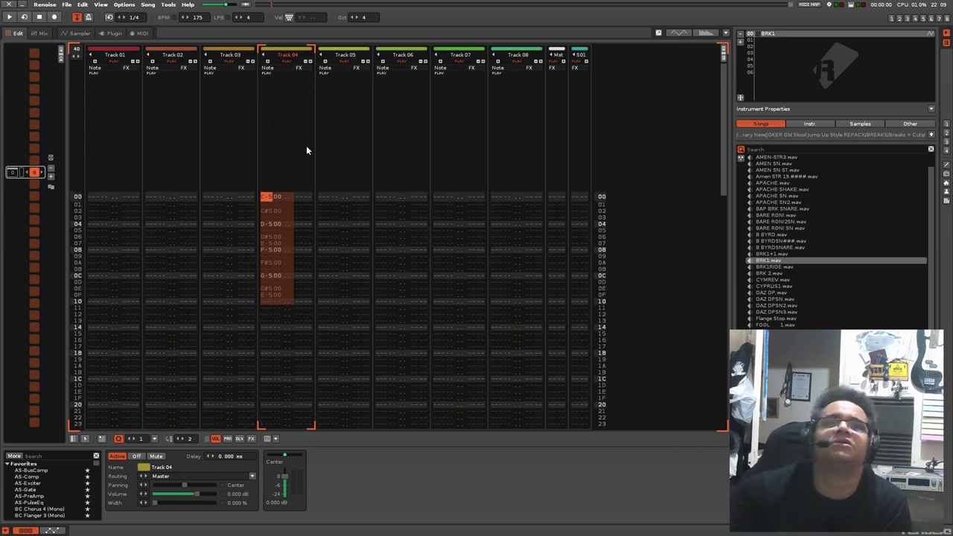
right_click(270, 198)
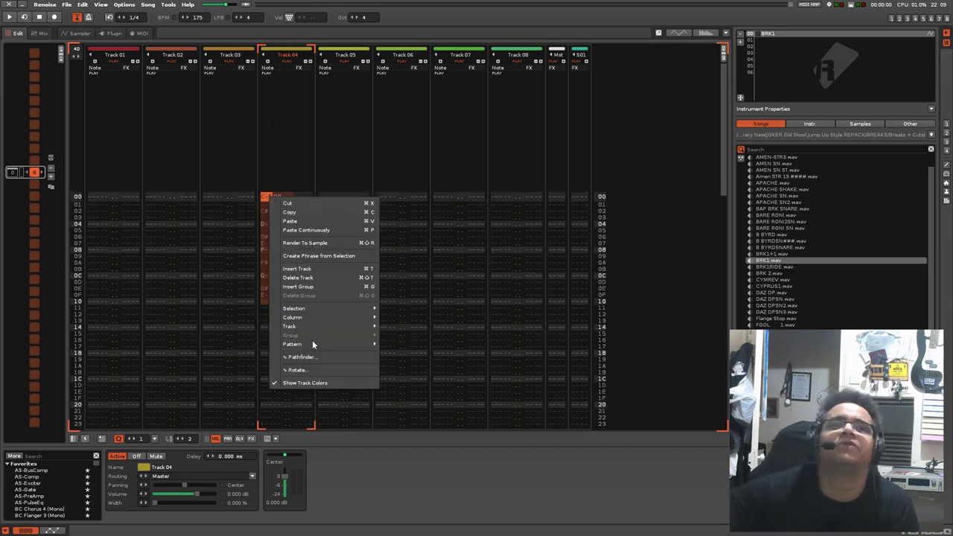
mouse_move(326, 329)
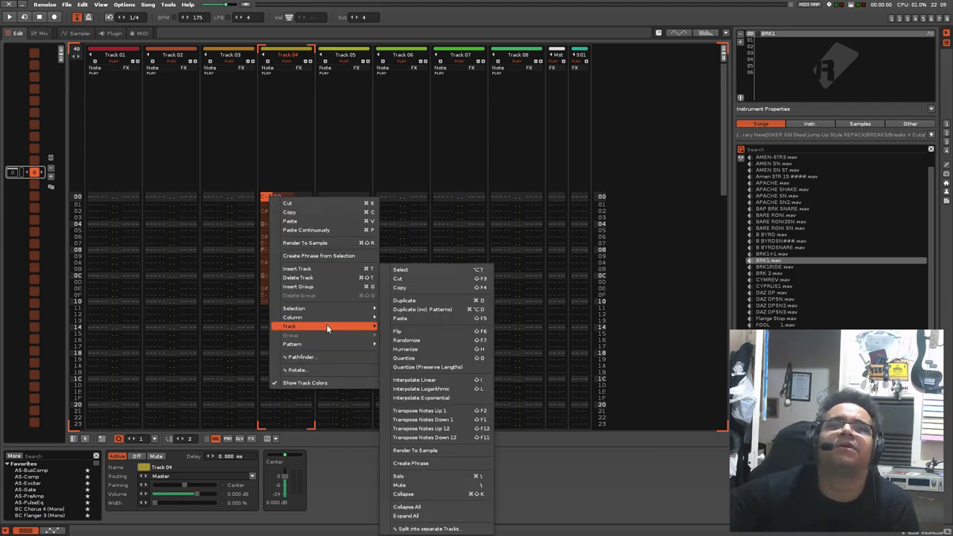
click(442, 464)
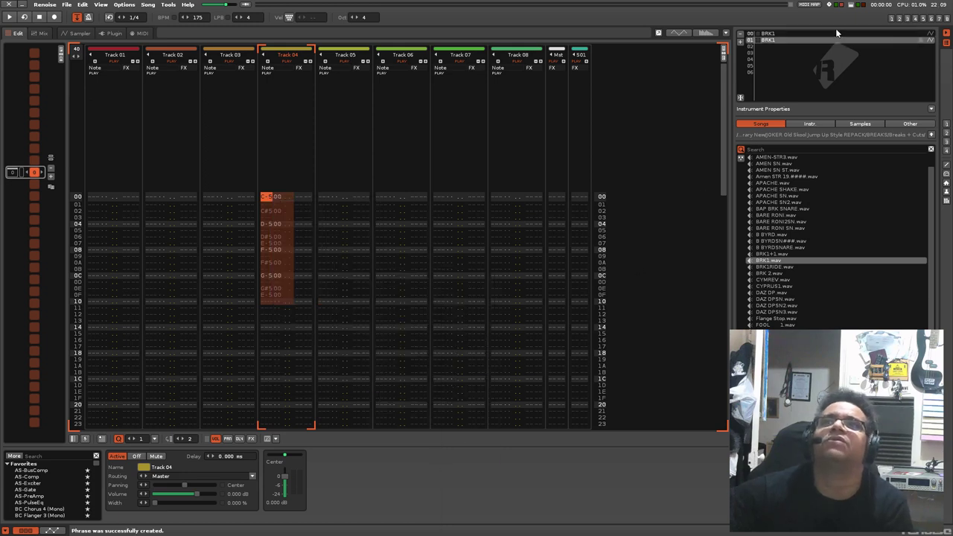
Open Phrase 01 of the BRK1 instrument in slot 01 in the phrase editor and audition it
double_click(910, 40)
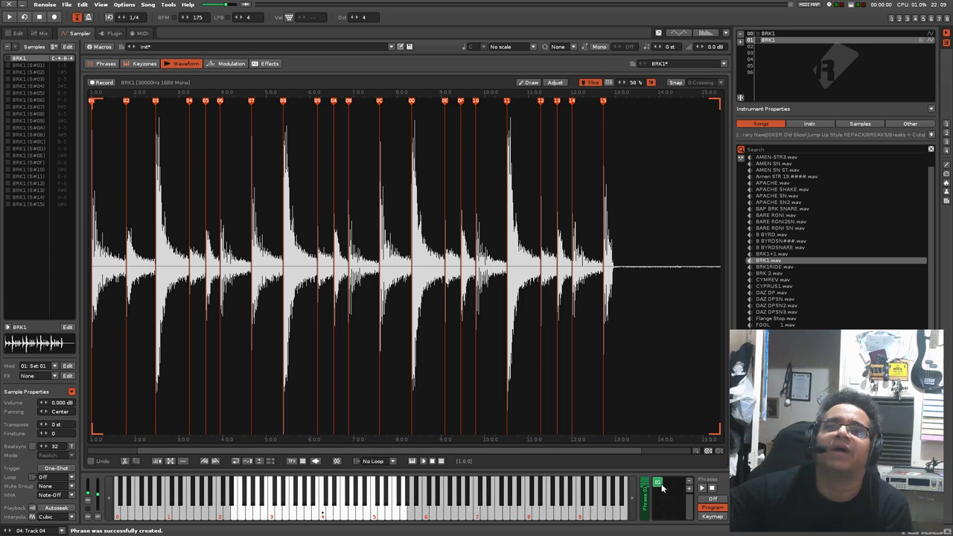
click(658, 484)
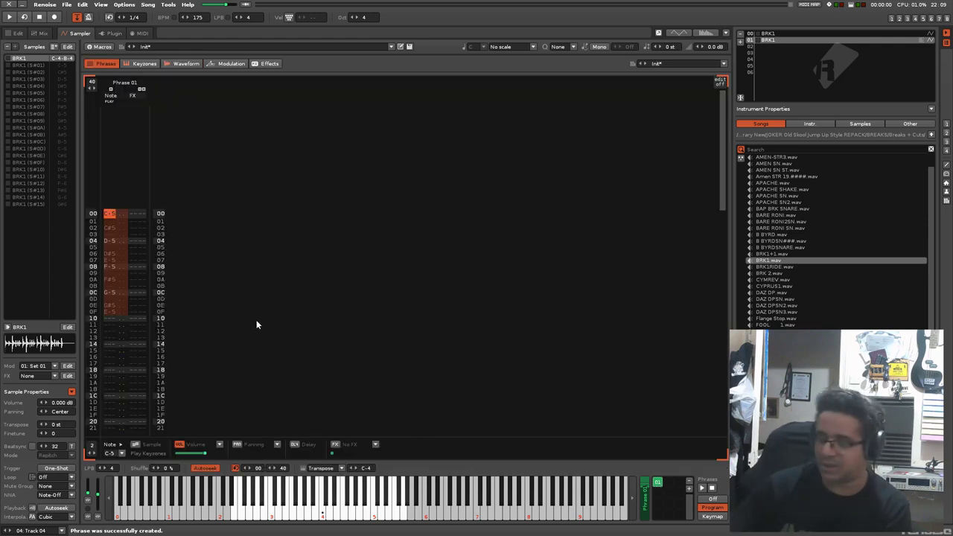
key(z)
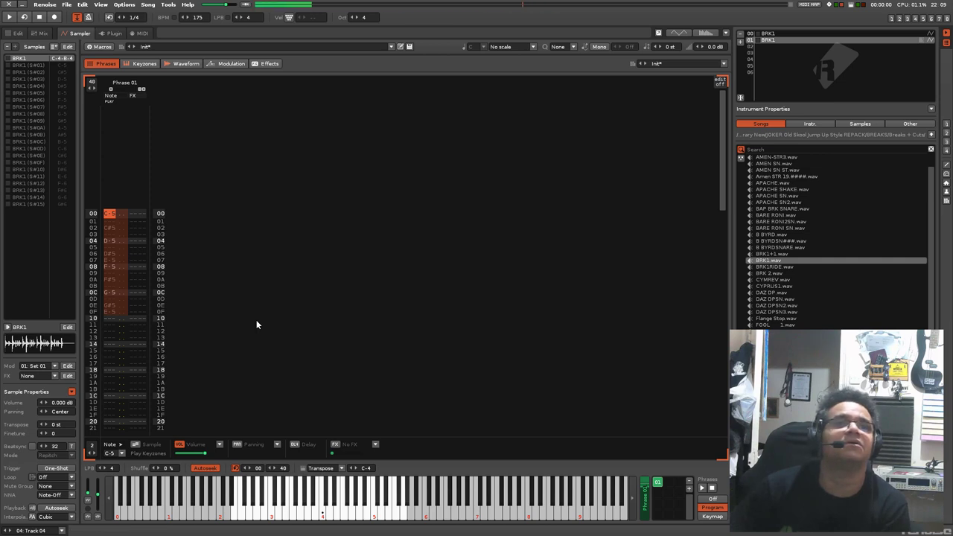
key(z)
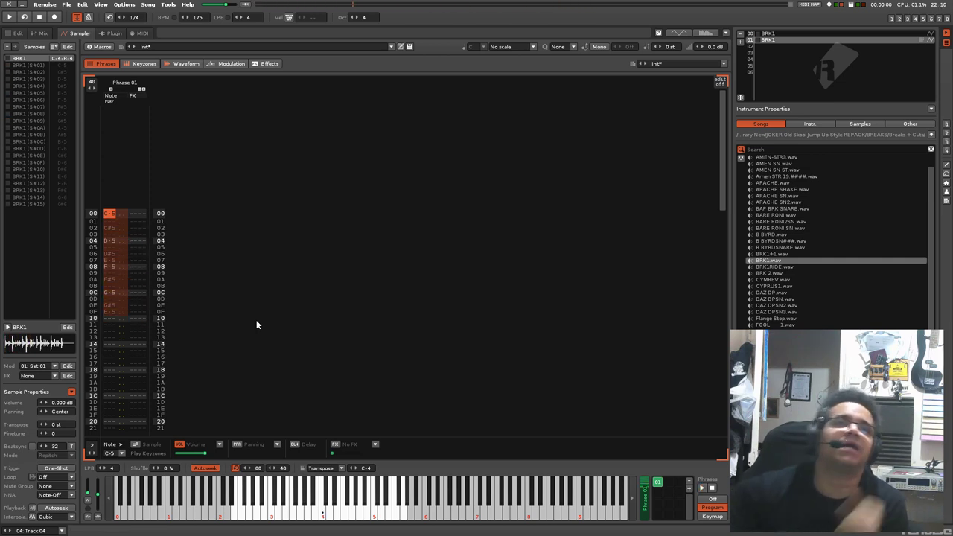
Copy the selected notes on lines 00 to 0F of Phrase 01
scroll(236, 316, down, 1)
scroll(236, 321, down, 16)
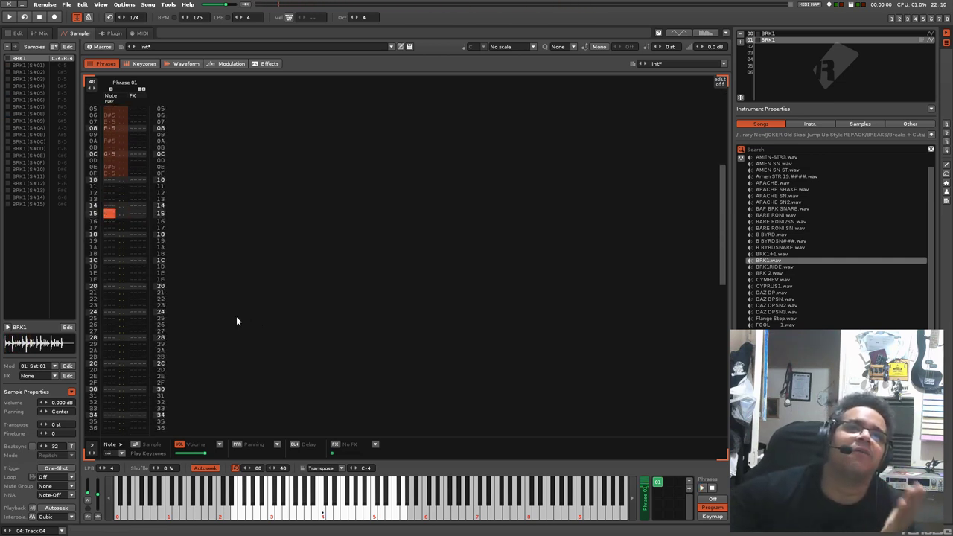
scroll(236, 316, up, 8)
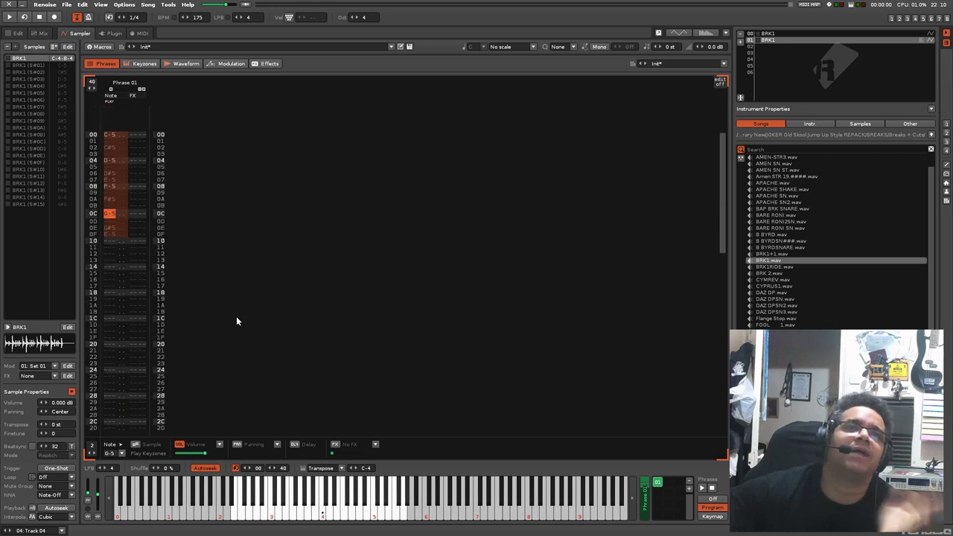
scroll(171, 280, down, 3)
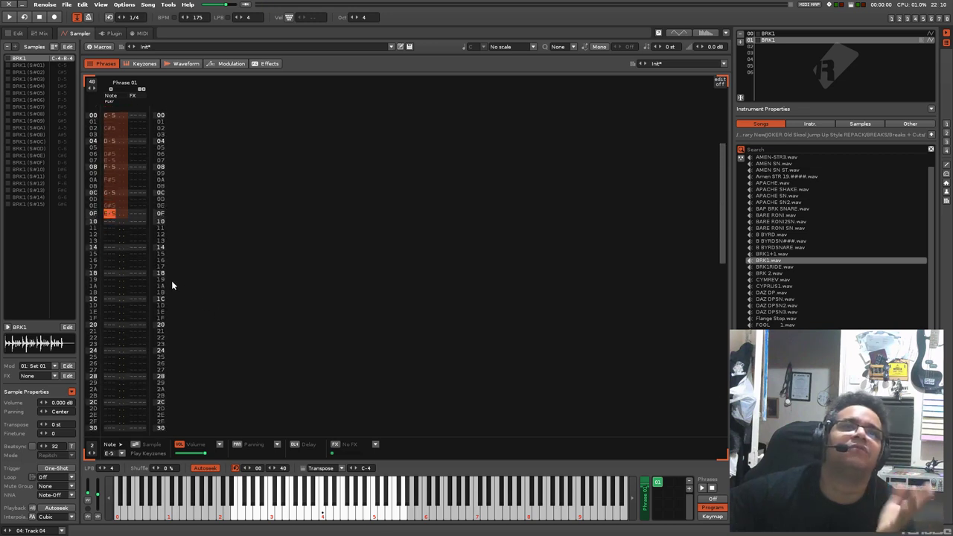
scroll(148, 223, up, 13)
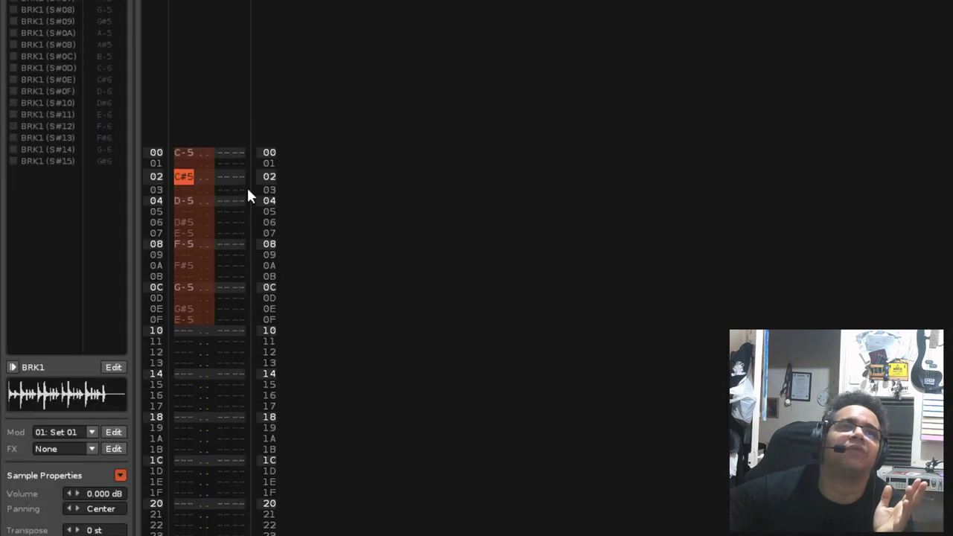
scroll(248, 196, up, 2)
right_click(190, 187)
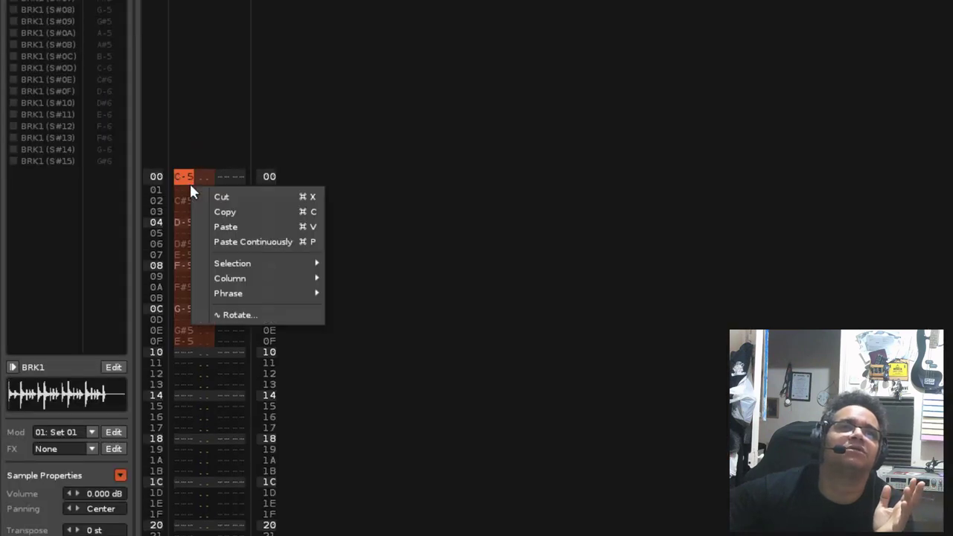
click(208, 213)
Paste the copied notes at lines 10, 20 and 30 of Phrase 01
scroll(209, 212, down, 16)
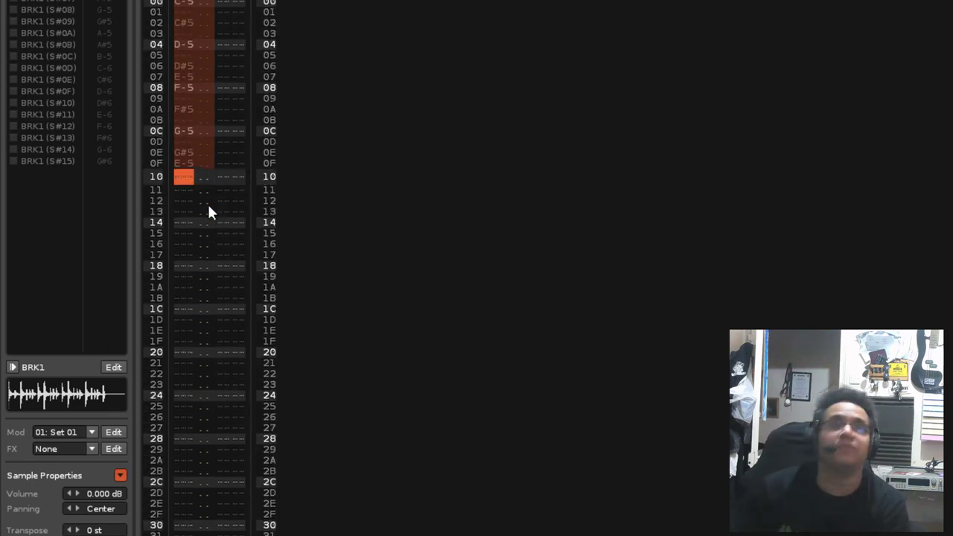
key(ctrl+v)
scroll(209, 213, down, 16)
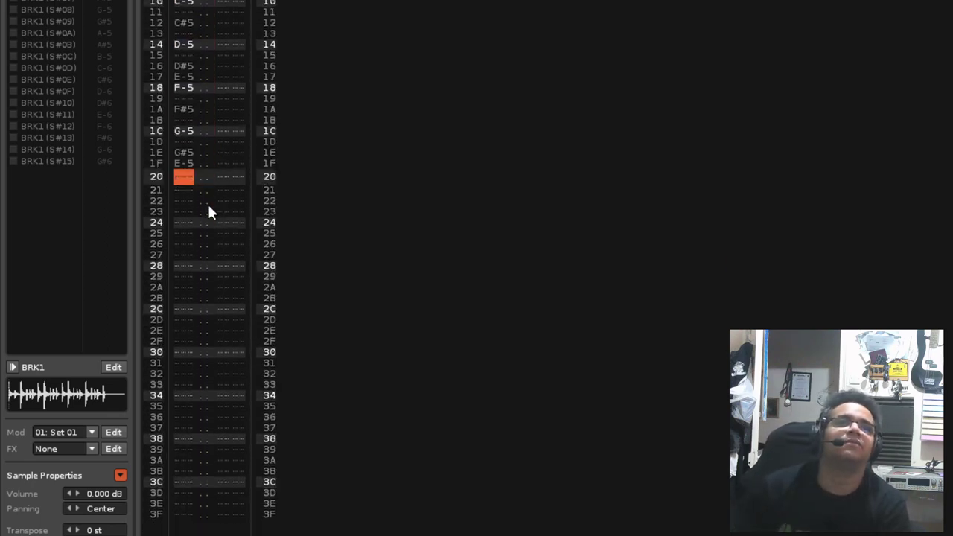
key(ctrl+v)
scroll(208, 211, down, 16)
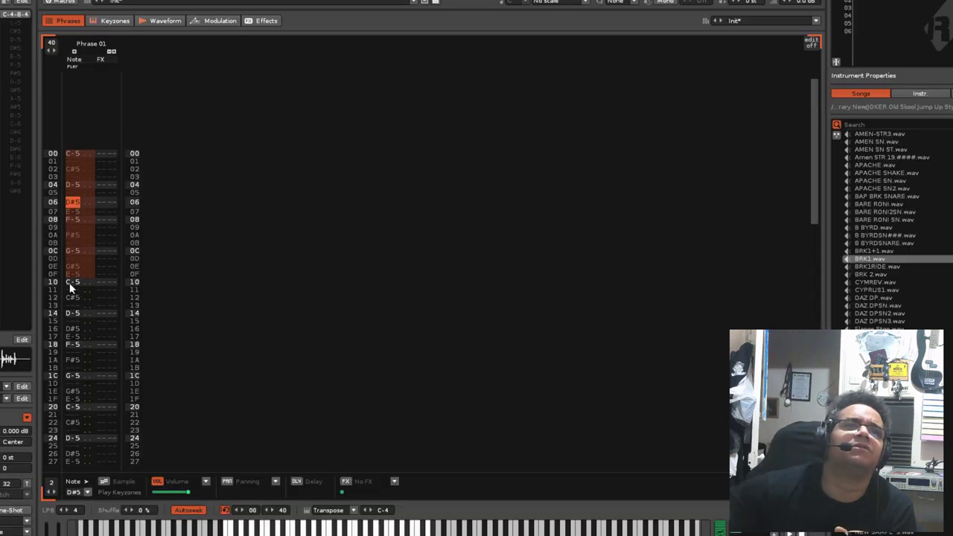
Review the repeated blocks in Phrase 01 and play the phrase to hear the loop
scroll(69, 284, up, 6)
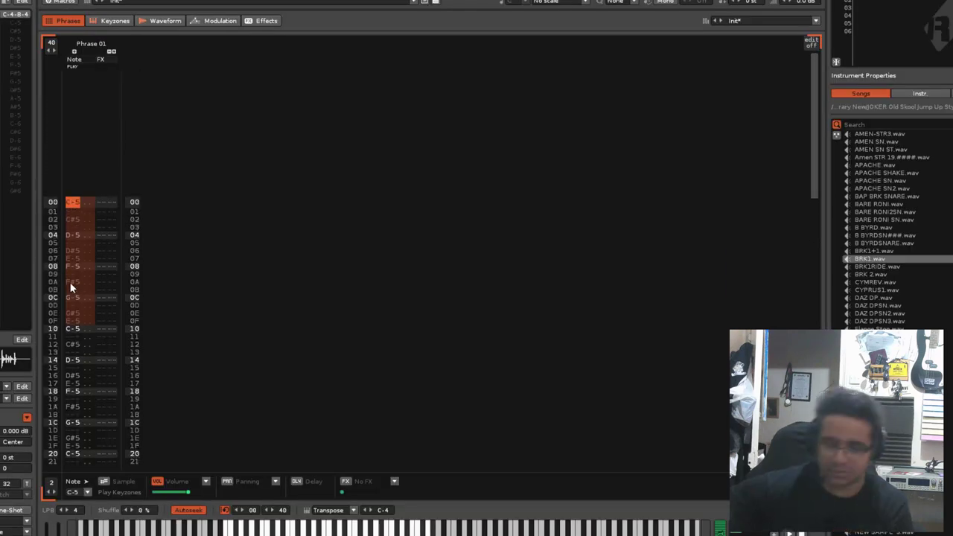
scroll(70, 284, down, 13)
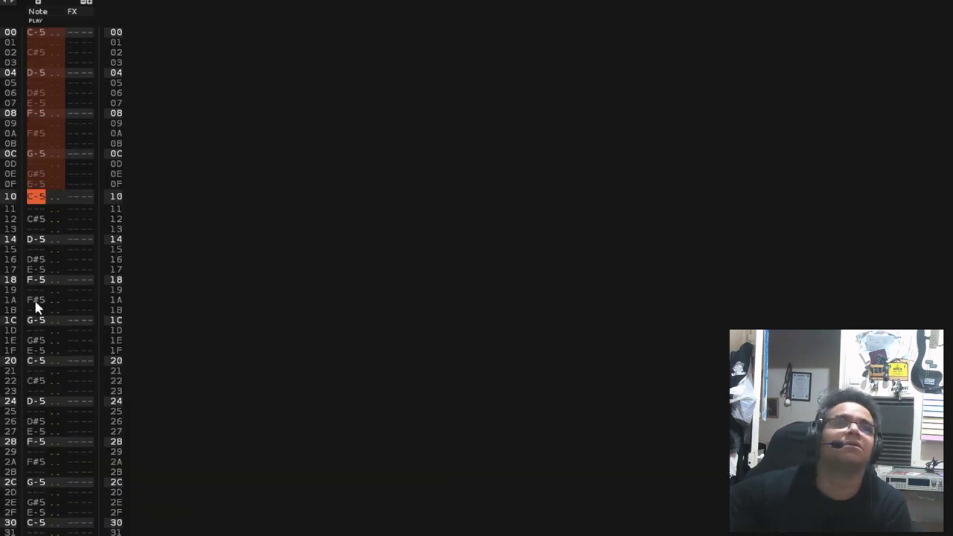
scroll(46, 265, up, 1)
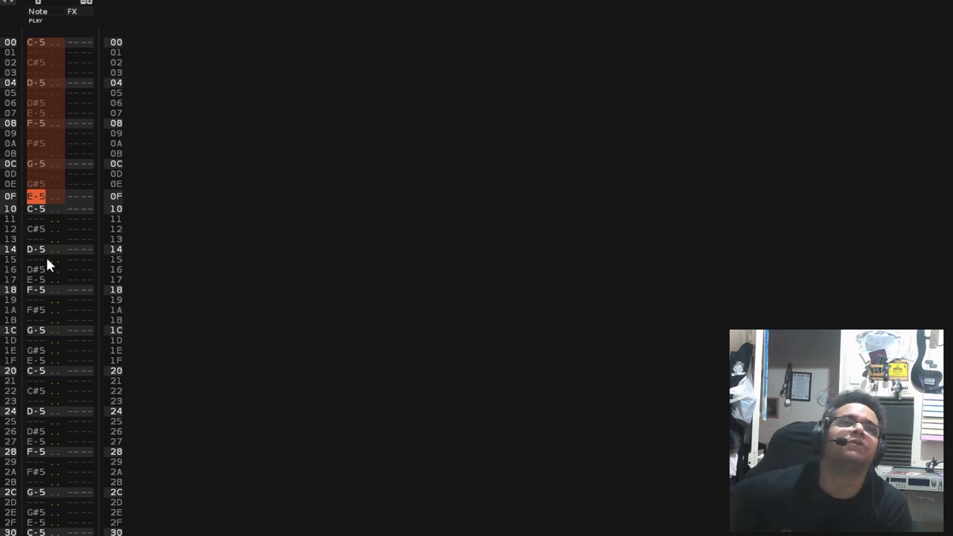
key(space)
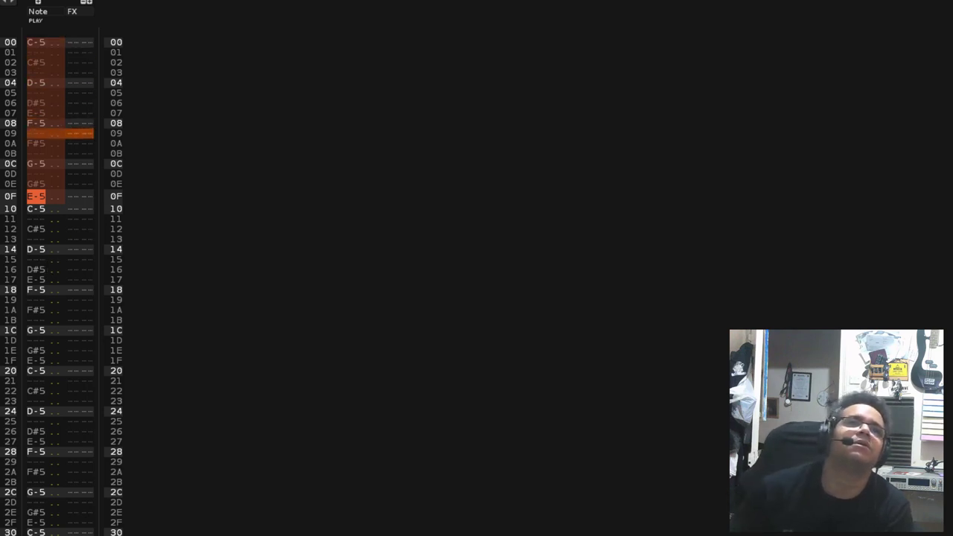
key(space)
Paste the copied notes over Phrase 01 from line 16 and leave edit mode
key(Down)
key(Down)
key(Down)
key(Down)
key(Down)
key(Down)
key(Down)
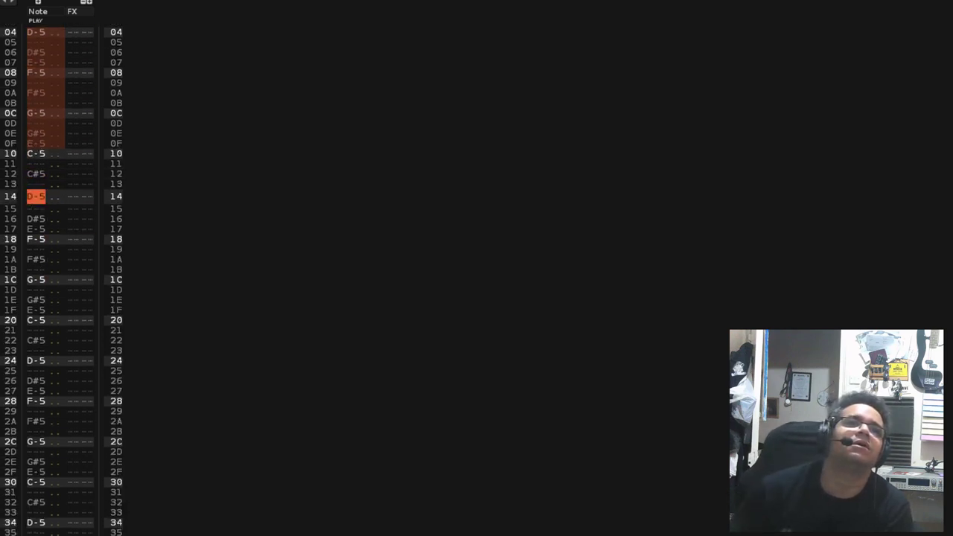
key(ctrl+v)
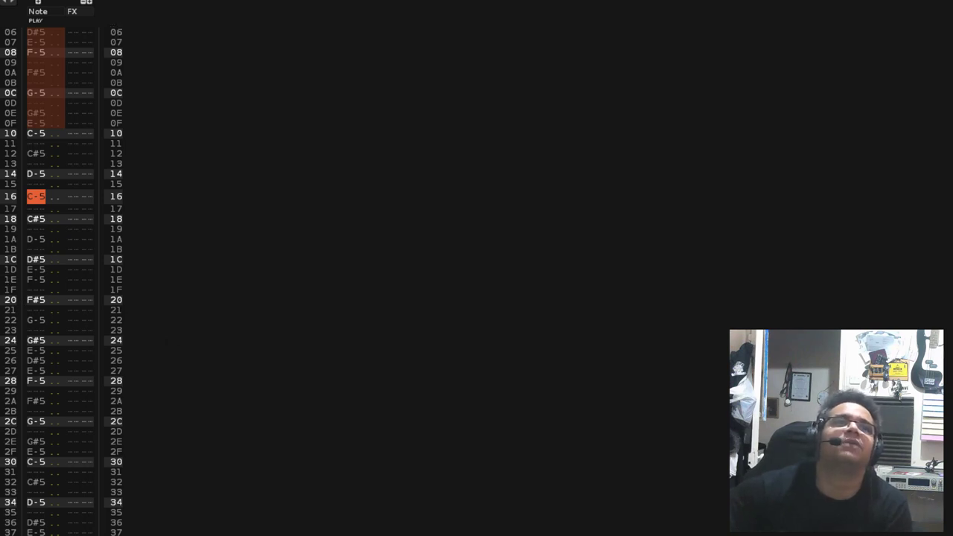
key(Escape)
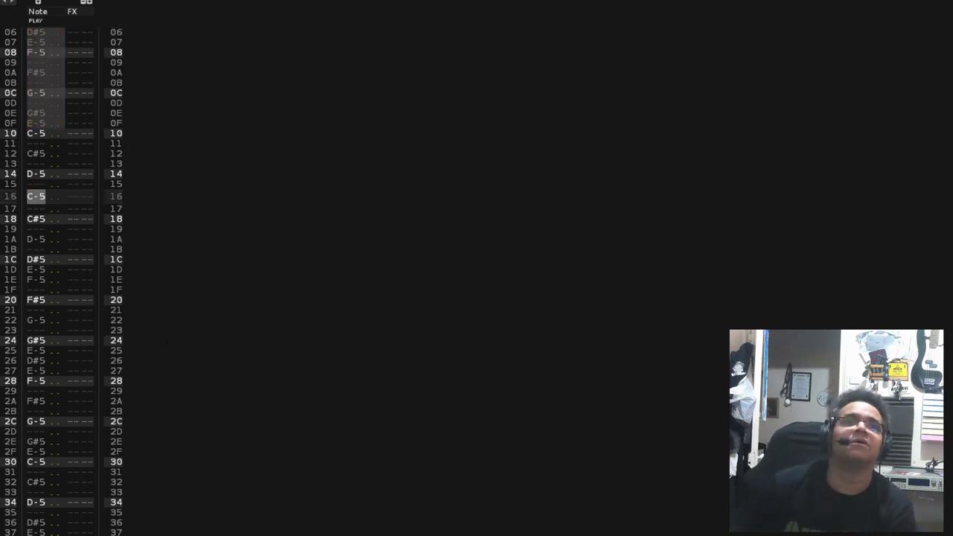
Set the length of Phrase 01 to 20 lines and play the shortened loop before stopping it
key(Return)
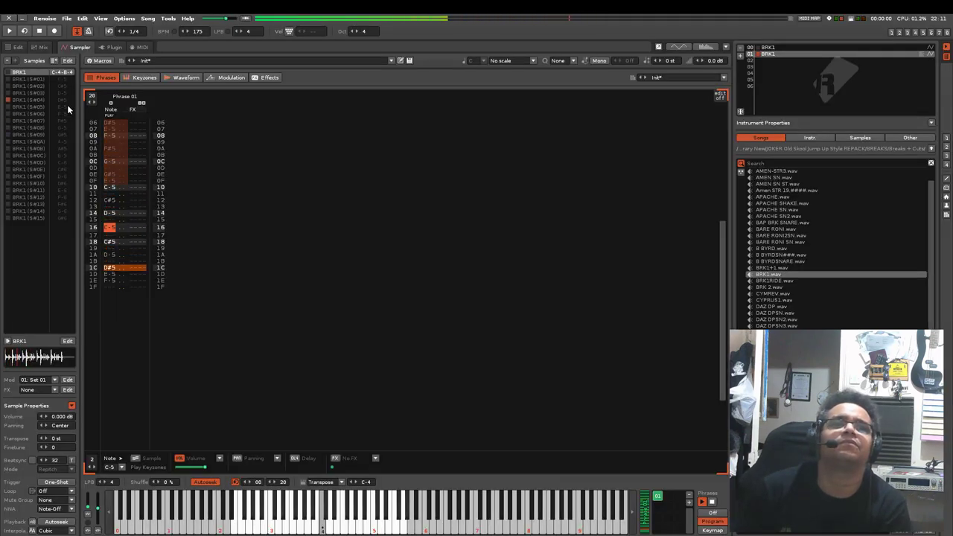
key(space)
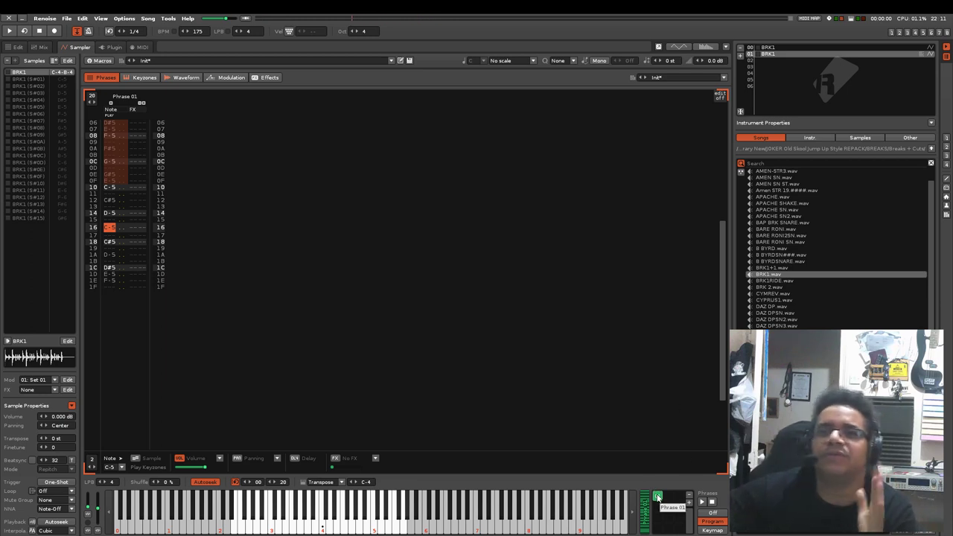
Switch phrase playback to Keymap mode and shrink the key range of Phrase 01 to the single key C-4
click(711, 530)
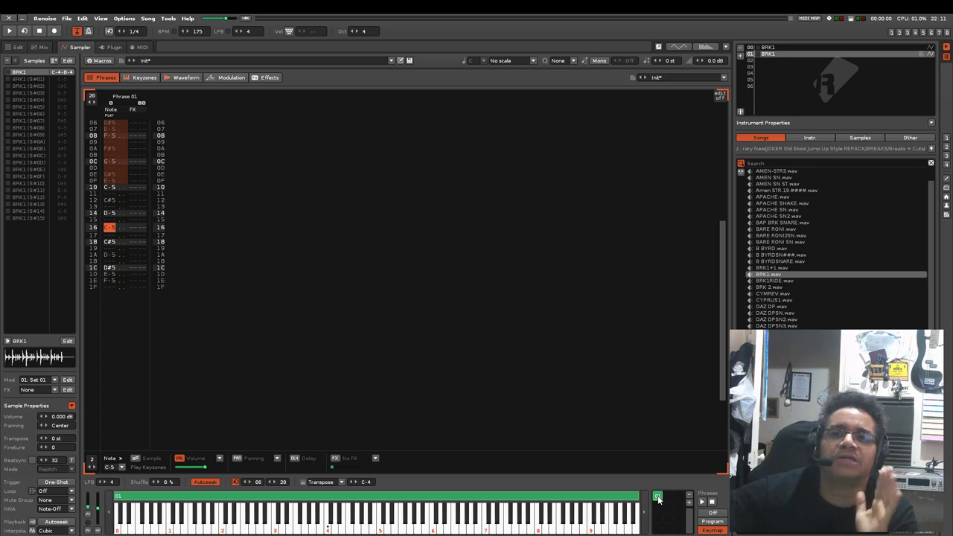
drag(636, 495, 382, 497)
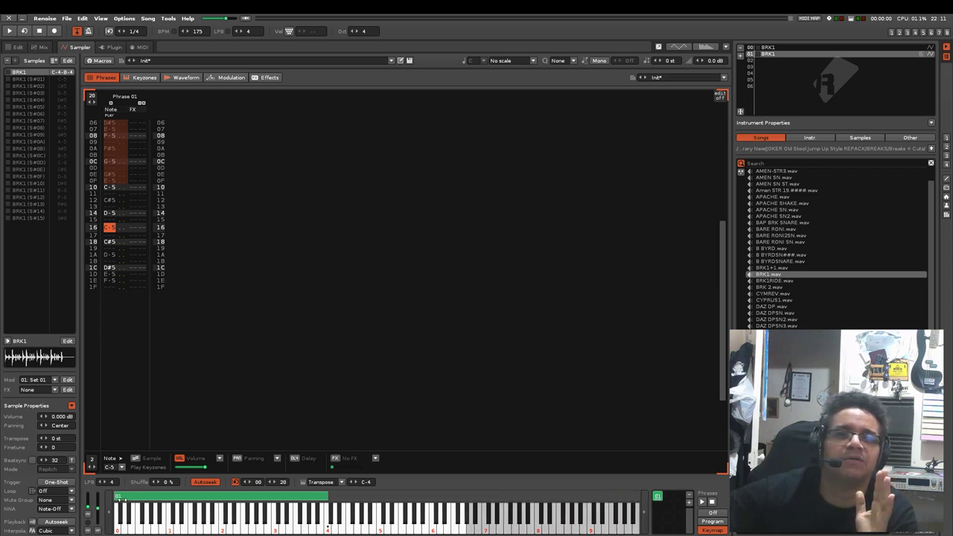
drag(115, 496, 325, 496)
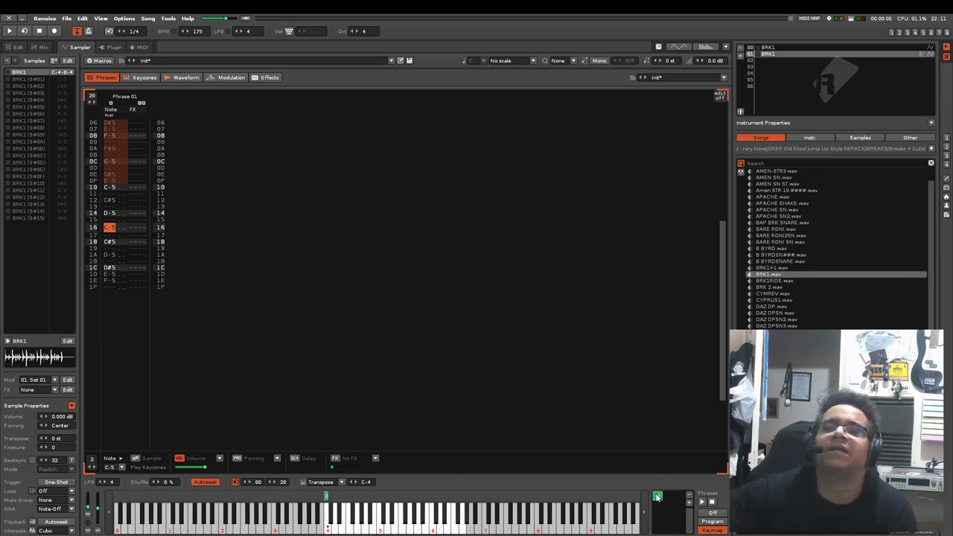
Duplicate Phrase 01 as a second phrase and audition its playback from the keyboard
right_click(657, 497)
click(678, 523)
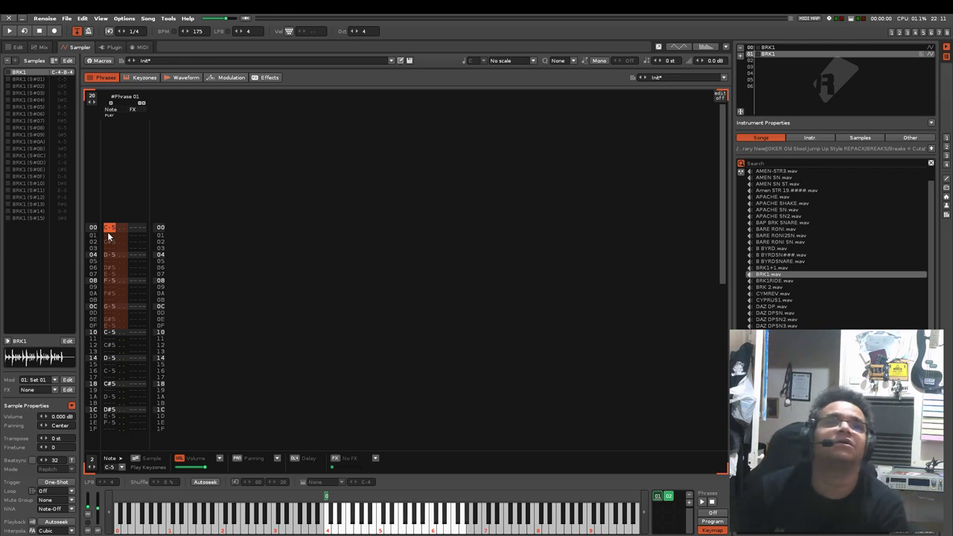
key(z)
key(z)
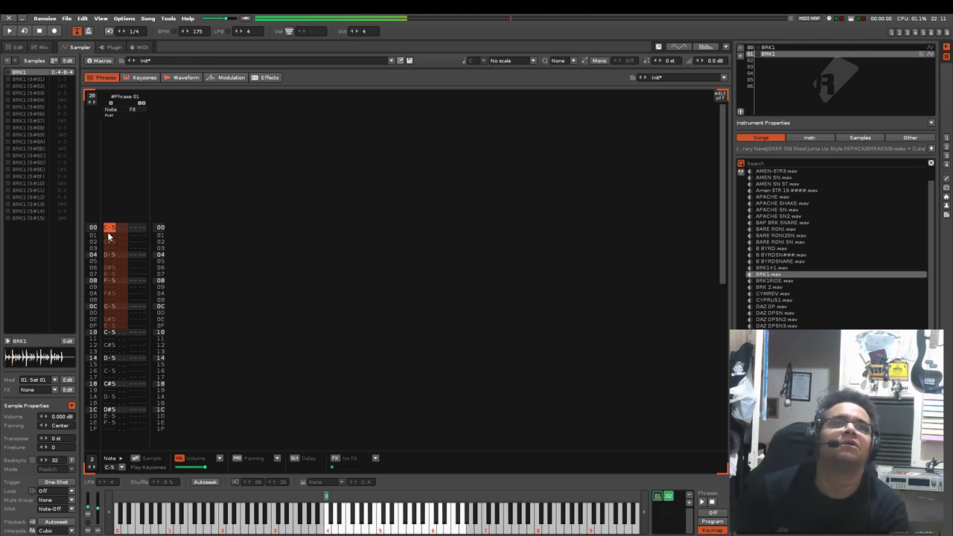
Enter D-5 on line 07 and D#5 on line 08 of the second phrase, playing it to check
key(Escape)
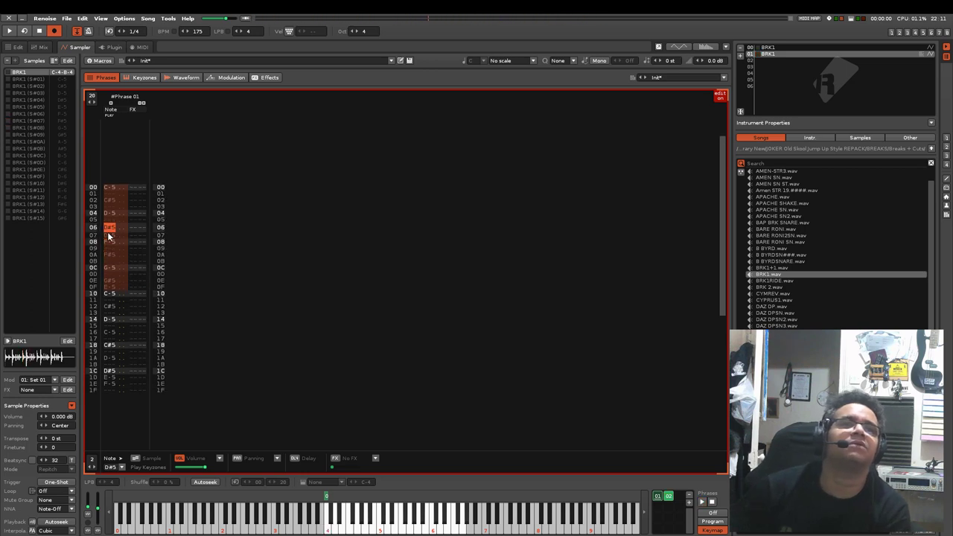
key(Escape)
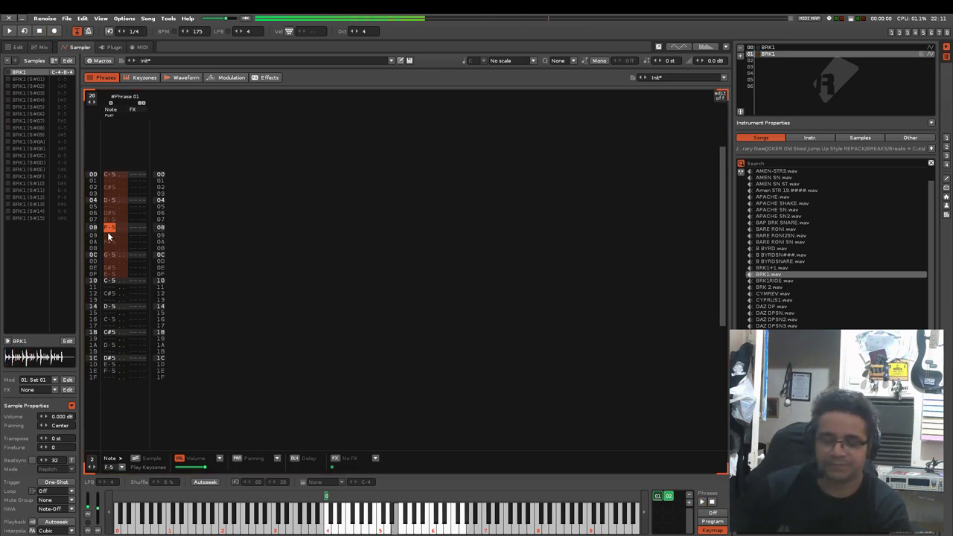
key(Escape)
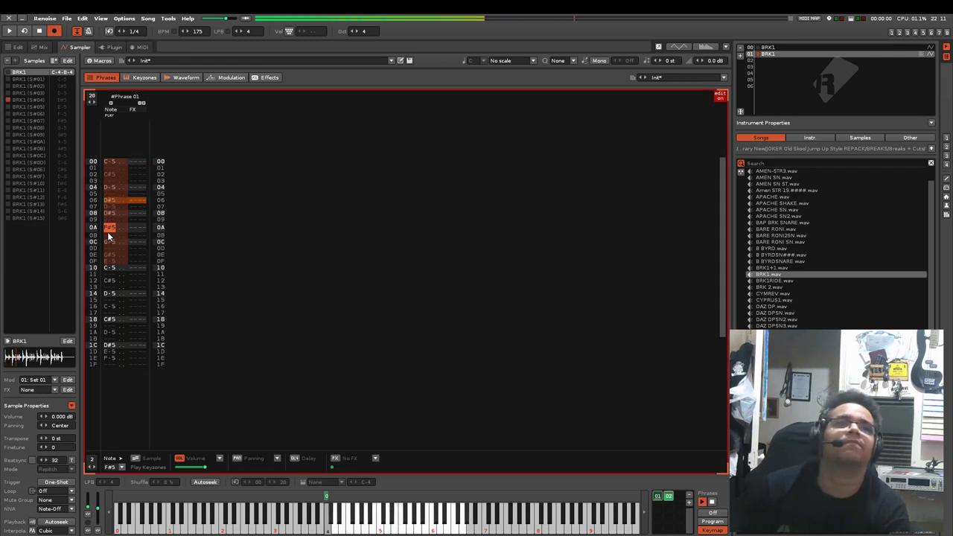
key(space)
Clear the note on line 08 of the second phrase, enter D#5 on line 0A and play the phrase
key(Up)
key(Up)
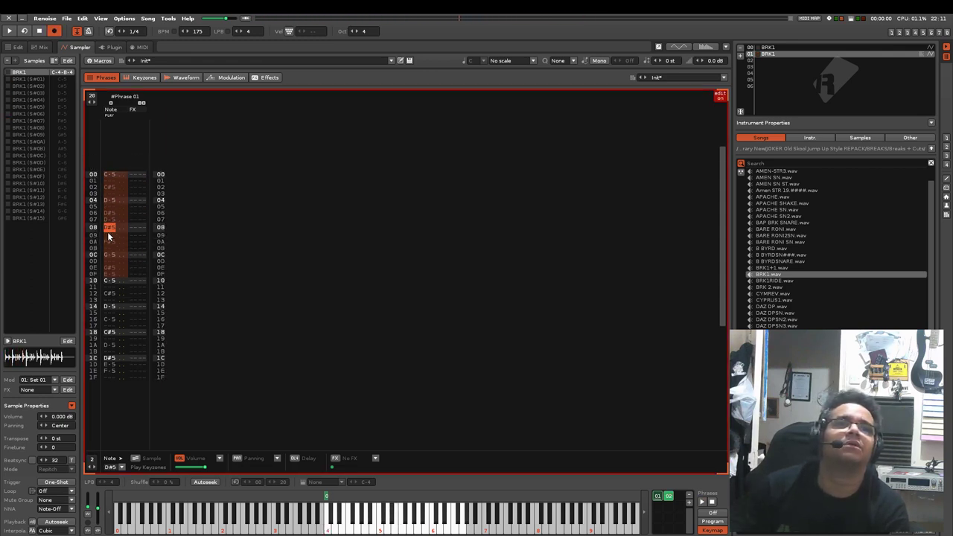
key(Delete)
key(3)
key(space)
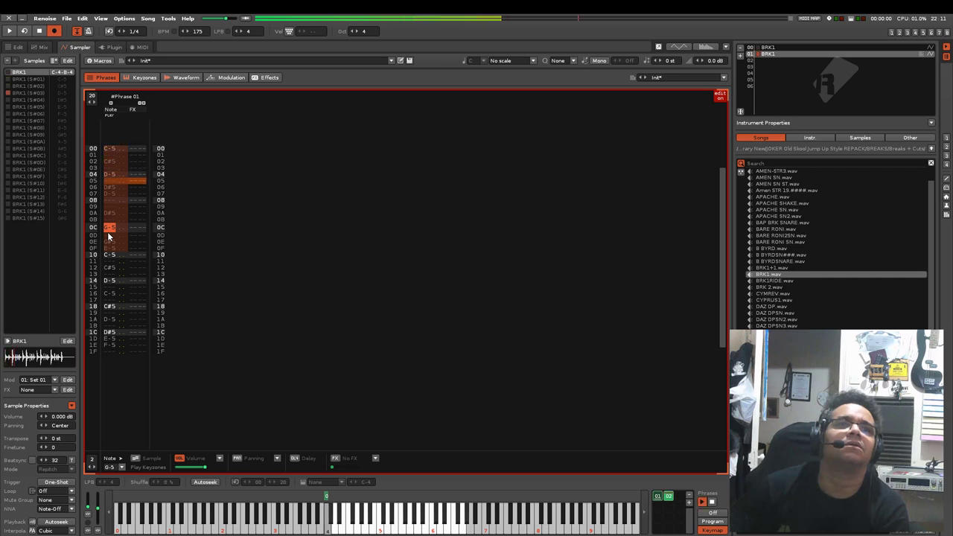
Stop playback and replace the note on line 0A of the second phrase with C-5
key(Escape)
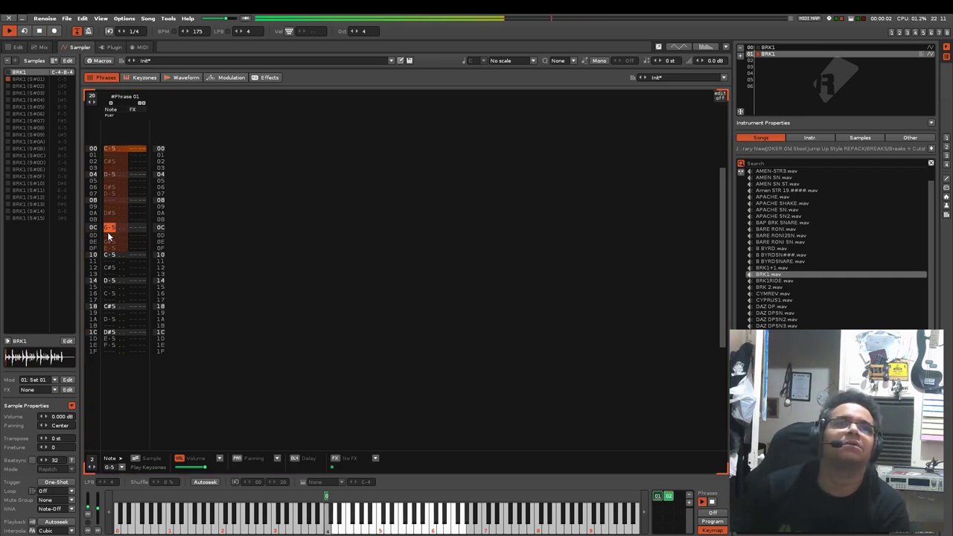
key(space)
key(Up)
key(Up)
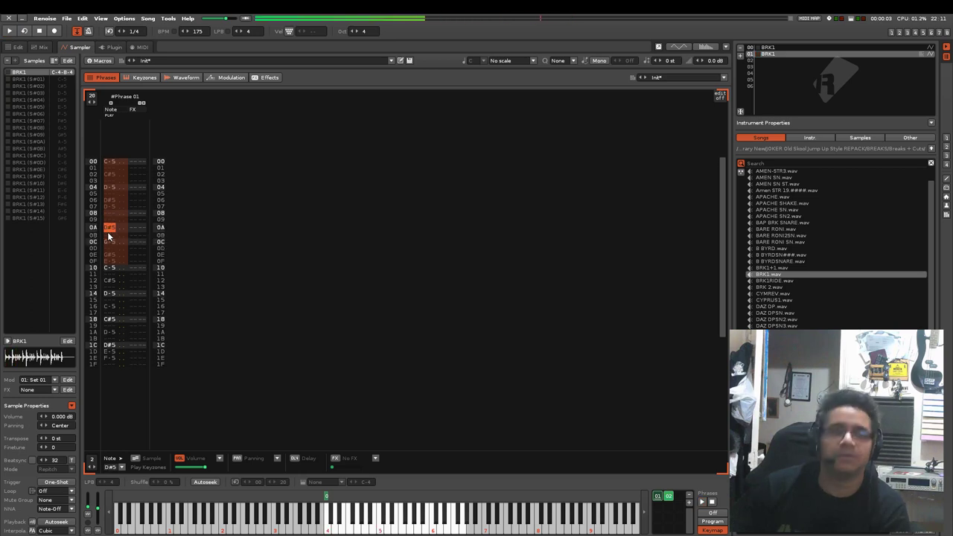
key(Escape)
key(Down)
key(Down)
Audition a slice for line 0C of the second phrase, enter D-5 there and play the result
key(Escape)
key(2)
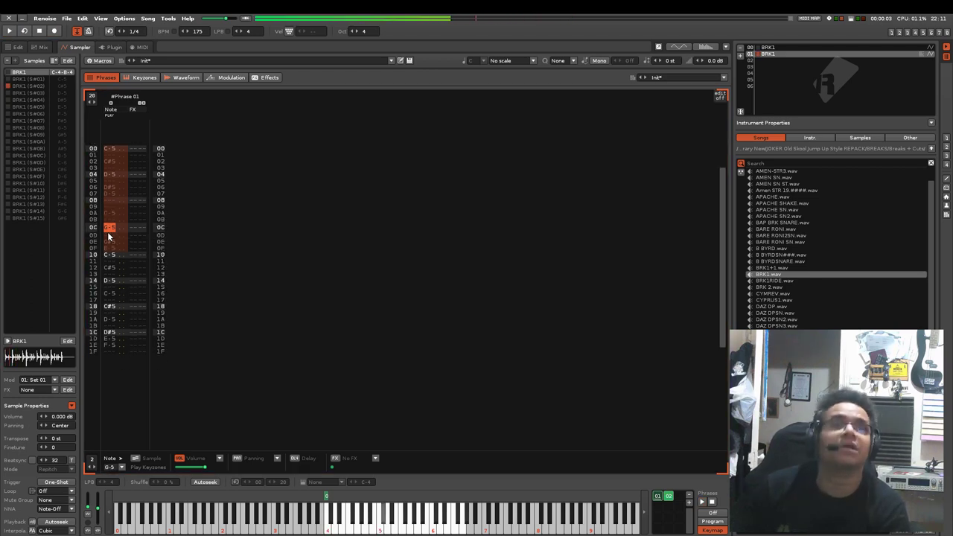
key(Escape)
key(w)
key(space)
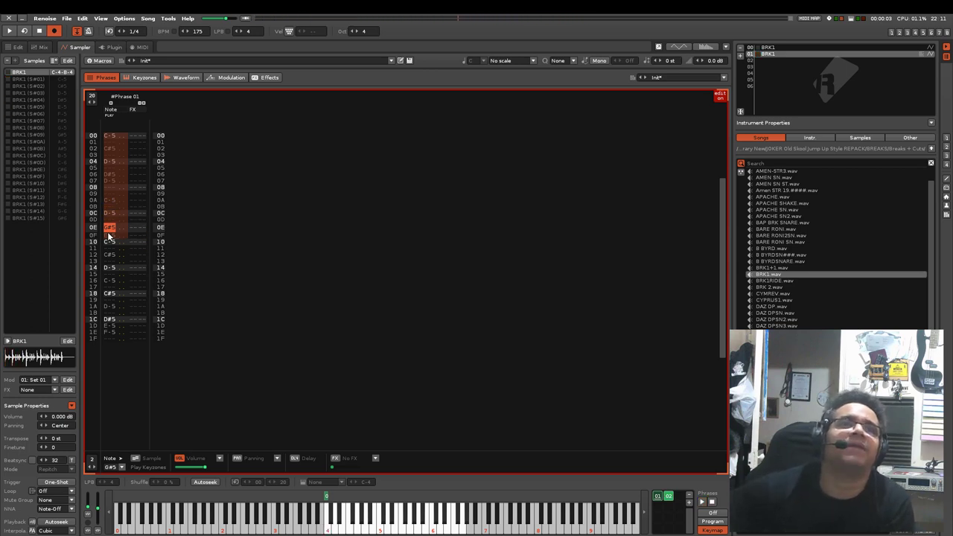
Set the length of the second phrase to 10 lines and play it
click(93, 97)
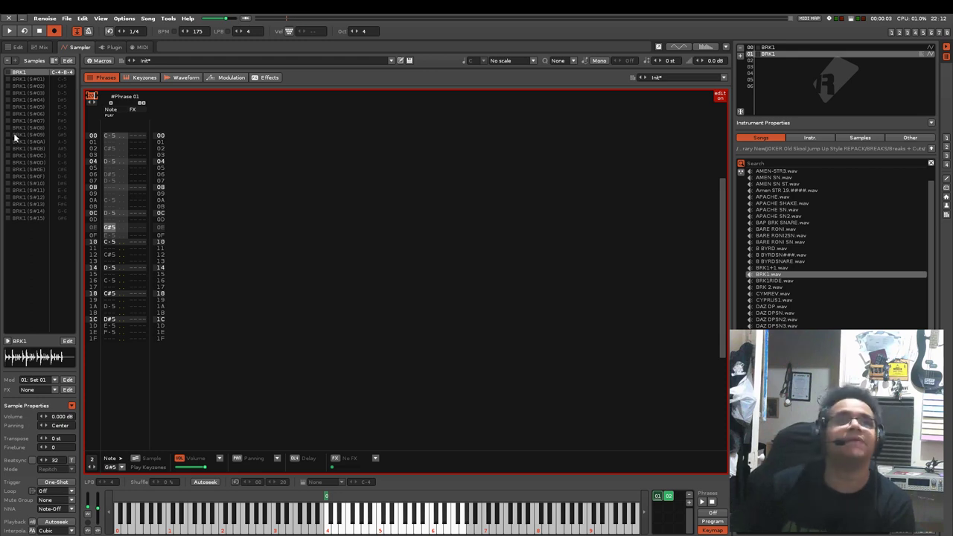
text(10)
key(Return)
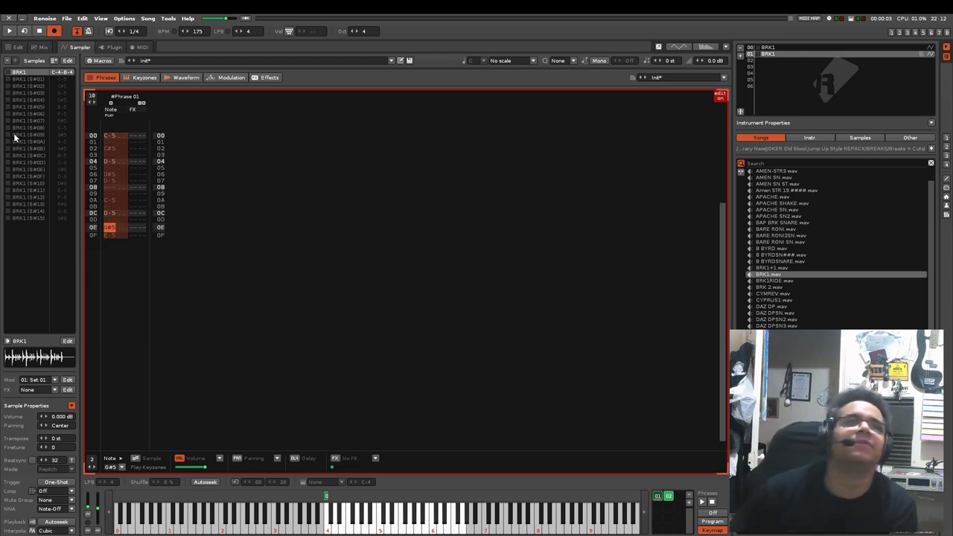
key(space)
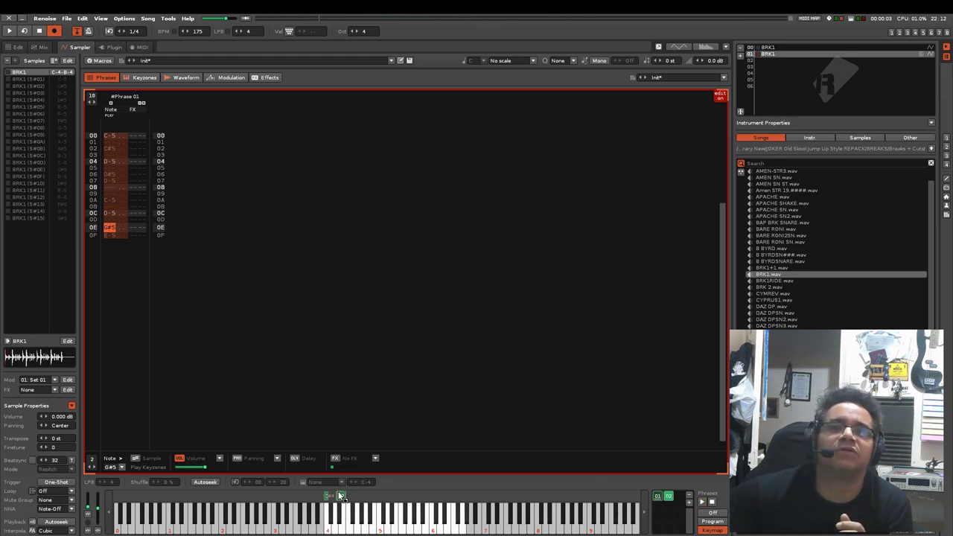
Map the second phrase to the single key C#4 and duplicate it as a third phrase
click(335, 500)
drag(378, 495, 336, 500)
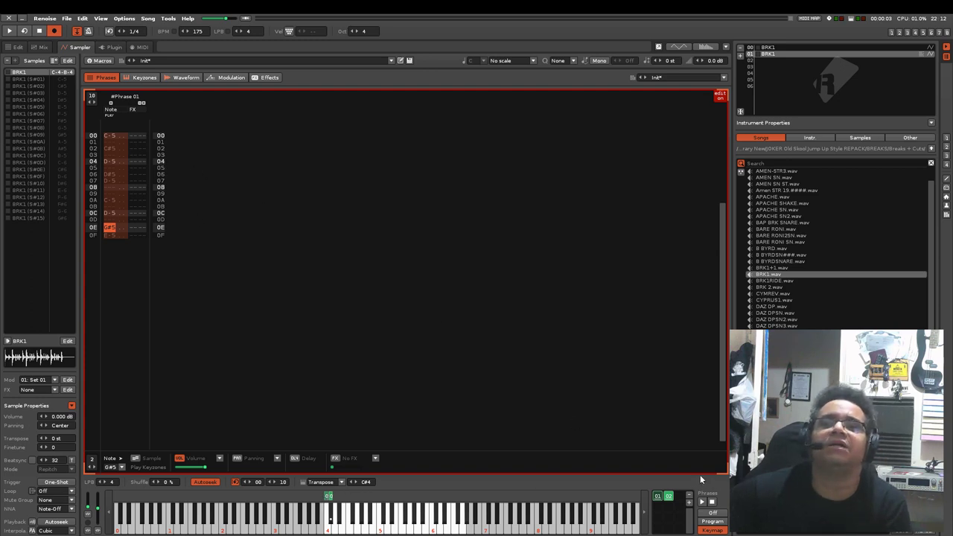
right_click(670, 499)
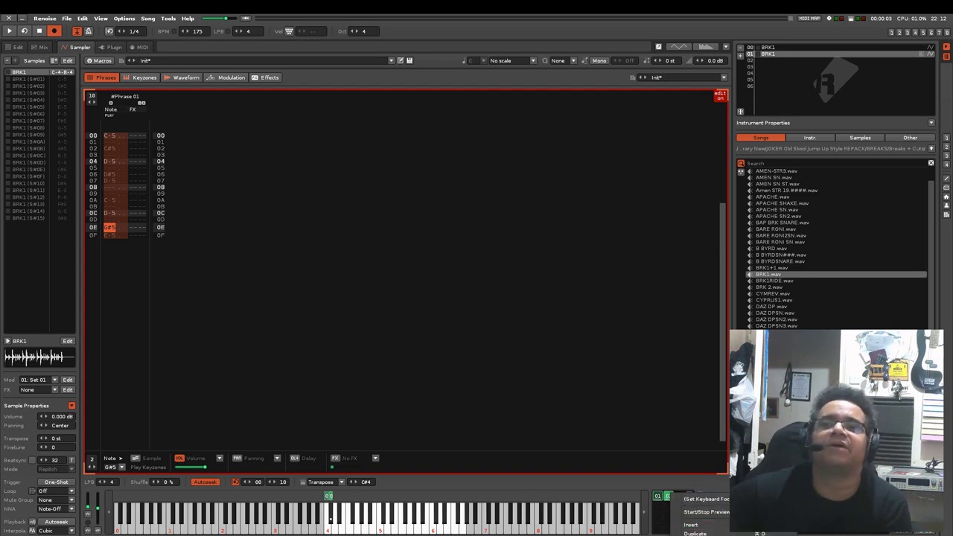
click(694, 534)
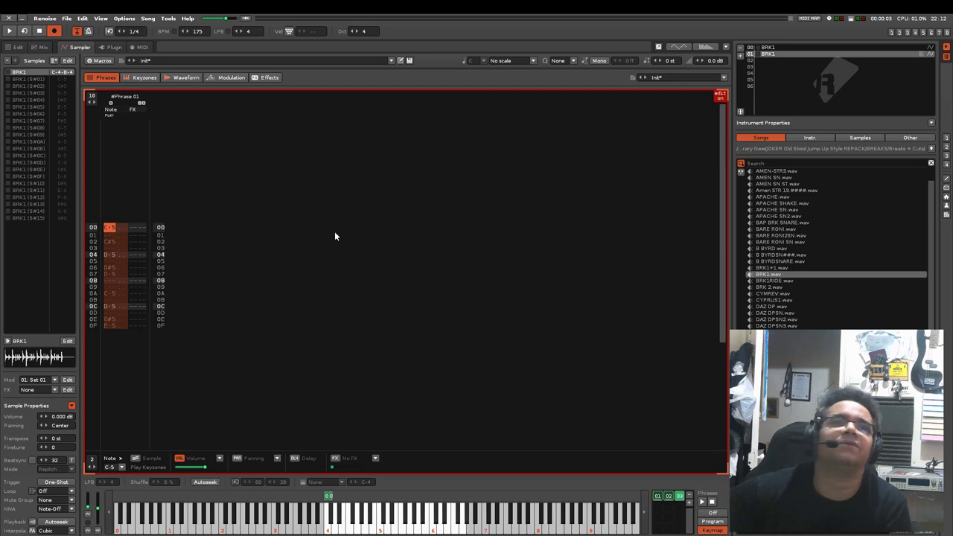
key(Escape)
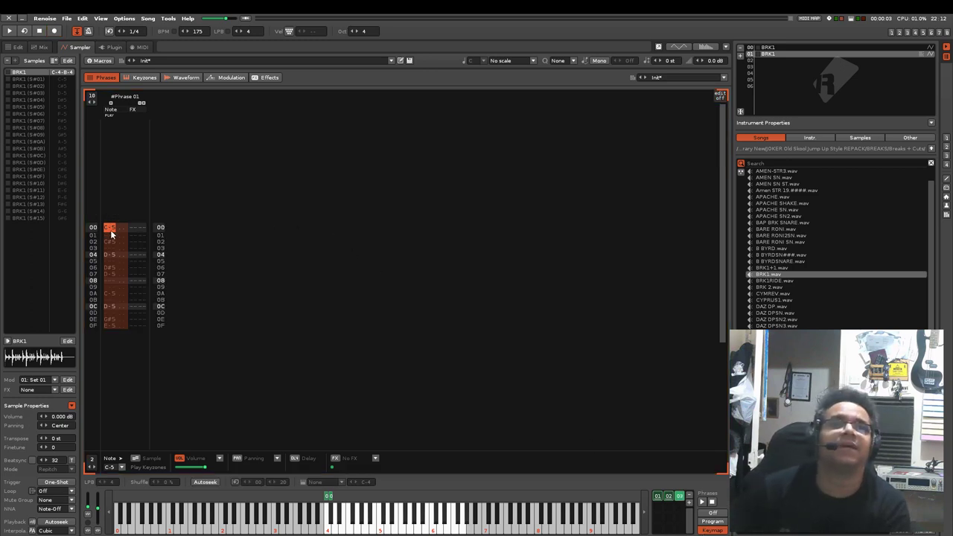
Enter E-5 on lines 01, 03, 05, 09, 0B and 0D of the third phrase and map it to key D-4
key(Escape)
key(Escape)
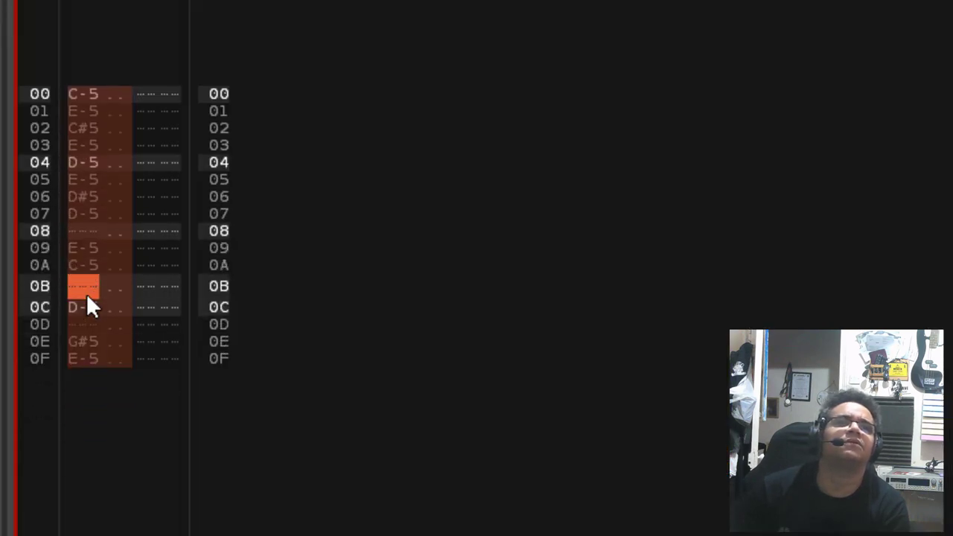
key(e)
key(e)
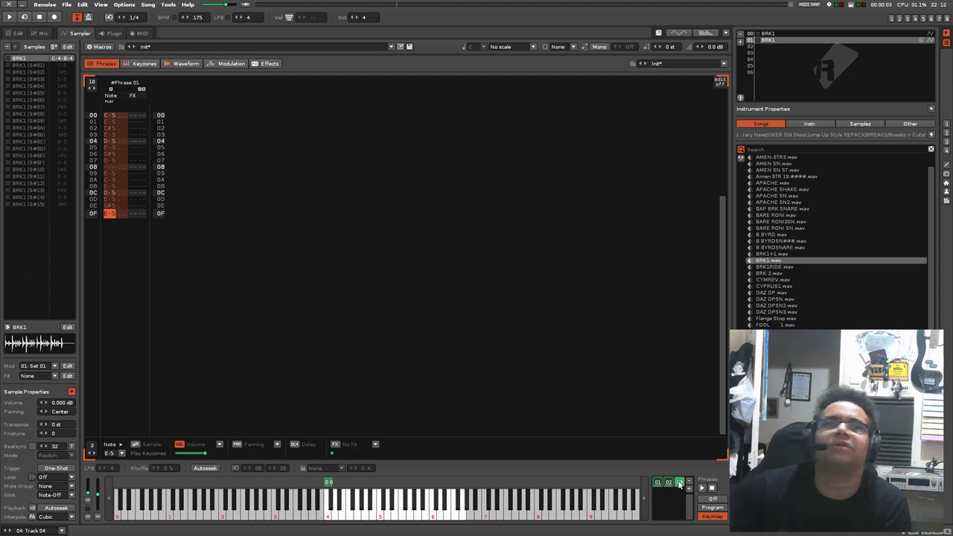
drag(679, 482, 346, 481)
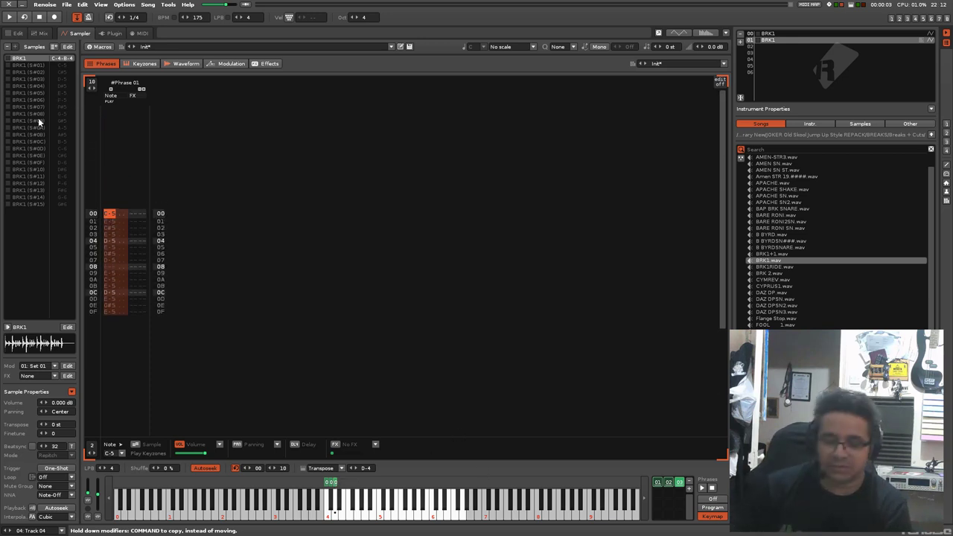
Fill lines 00 to 0F of the third phrase with C-5 notes and play the phrase
key(Escape)
key(q)
key(q)
key(q)
key(q)
key(q)
key(q)
key(q)
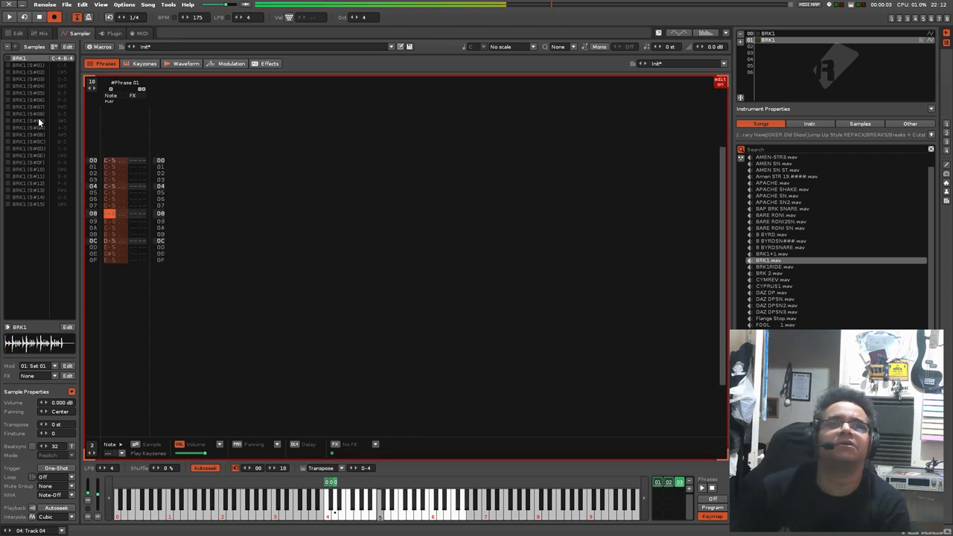
key(q)
key(q)
key(q)
key(q)
key(q)
key(q)
key(Down)
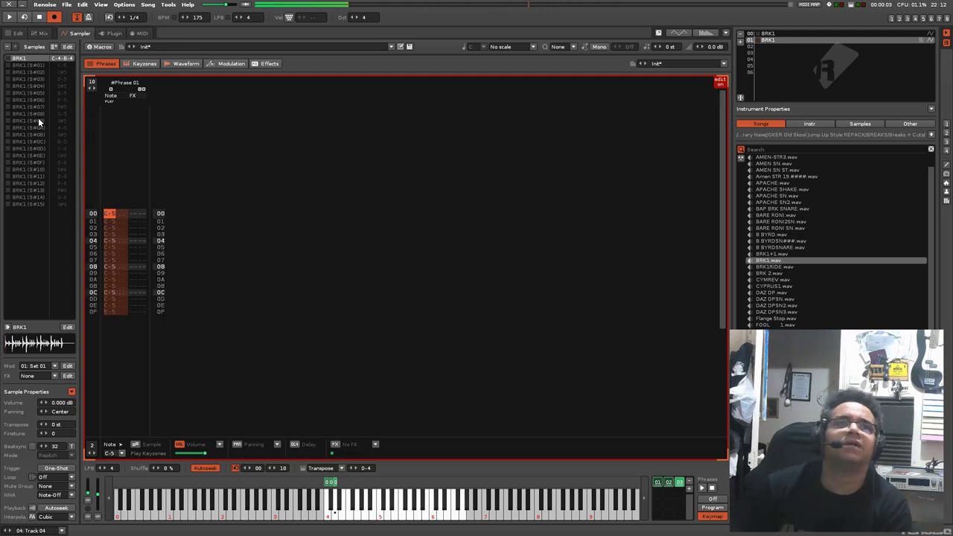
key(Up)
key(q)
key(q)
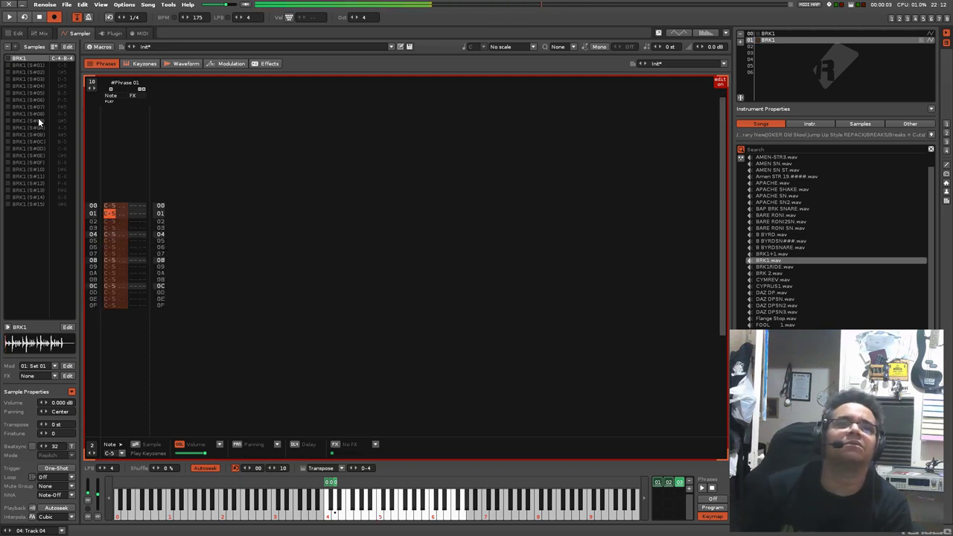
key(space)
key(Escape)
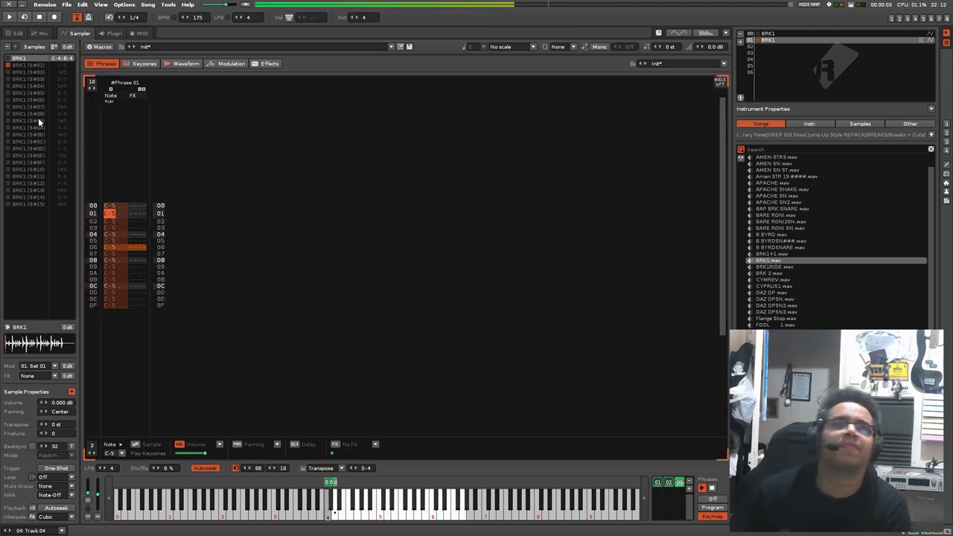
Try D-5 on line 0C of the third phrase
key(Escape)
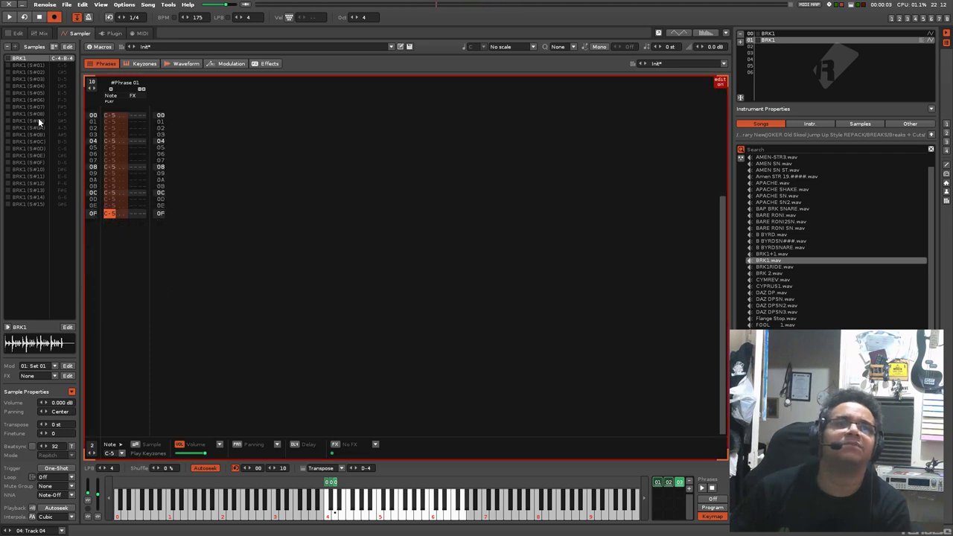
key(2)
key(w)
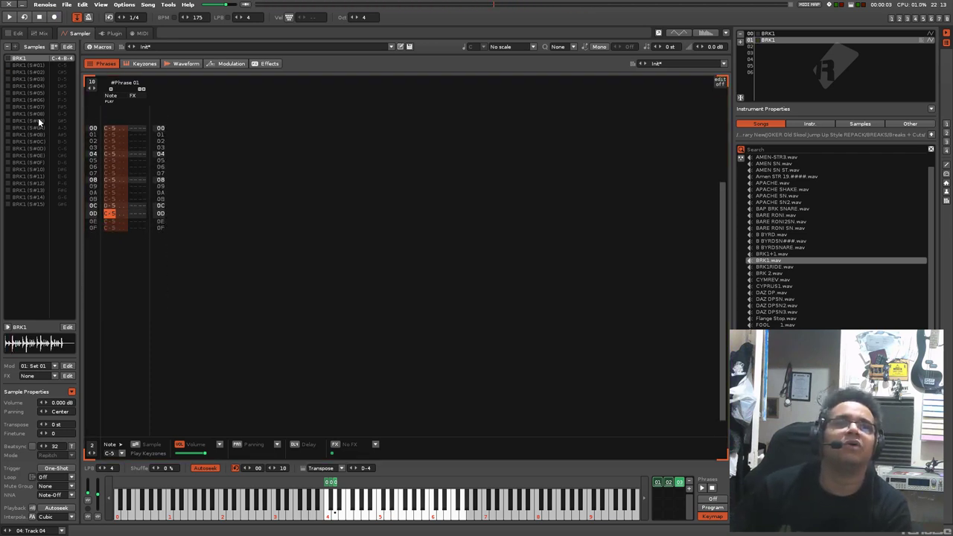
key(Escape)
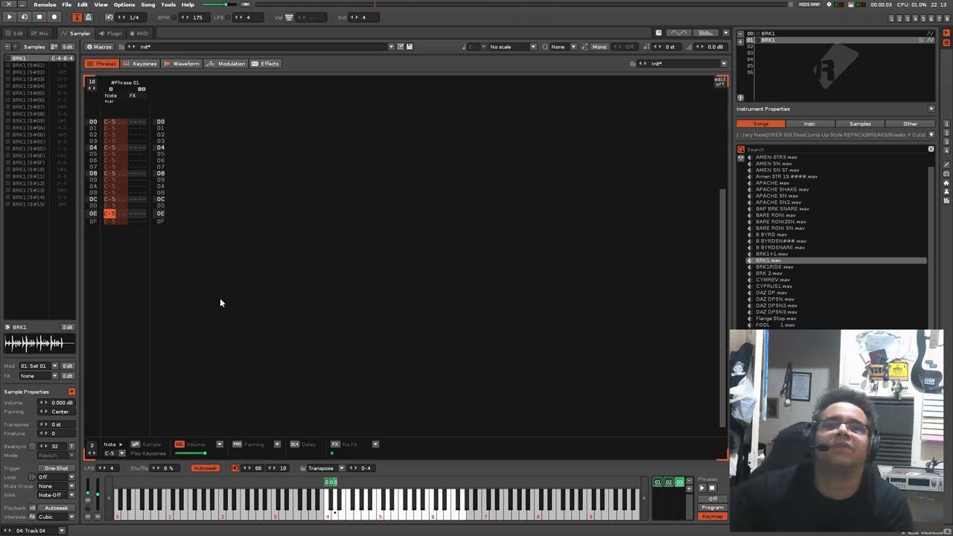
Undo the last pattern line change, rework the third phrase's lines from 08 on with C-5 and E-5 notes, and play it
key(ctrl+z)
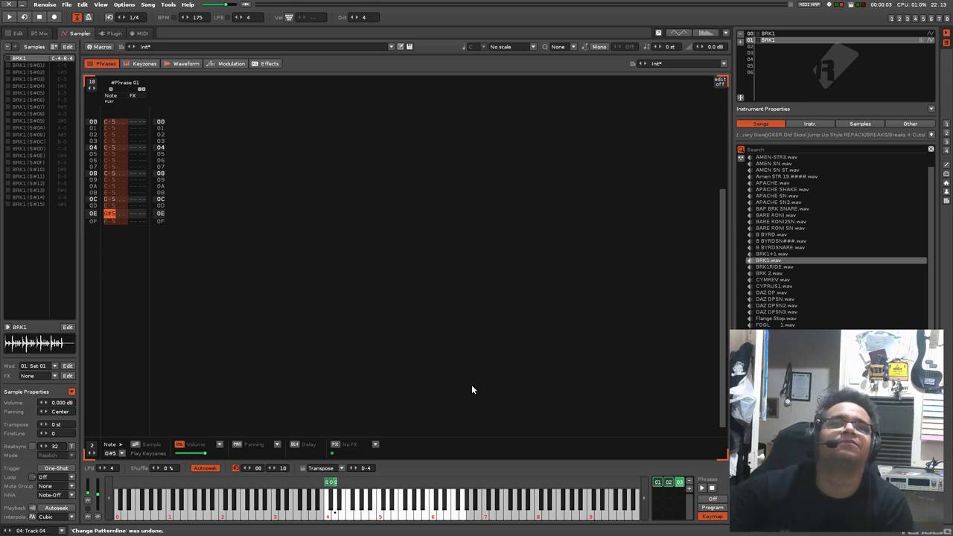
key(Escape)
key(Up)
key(Up)
key(Up)
key(Up)
key(Up)
key(Up)
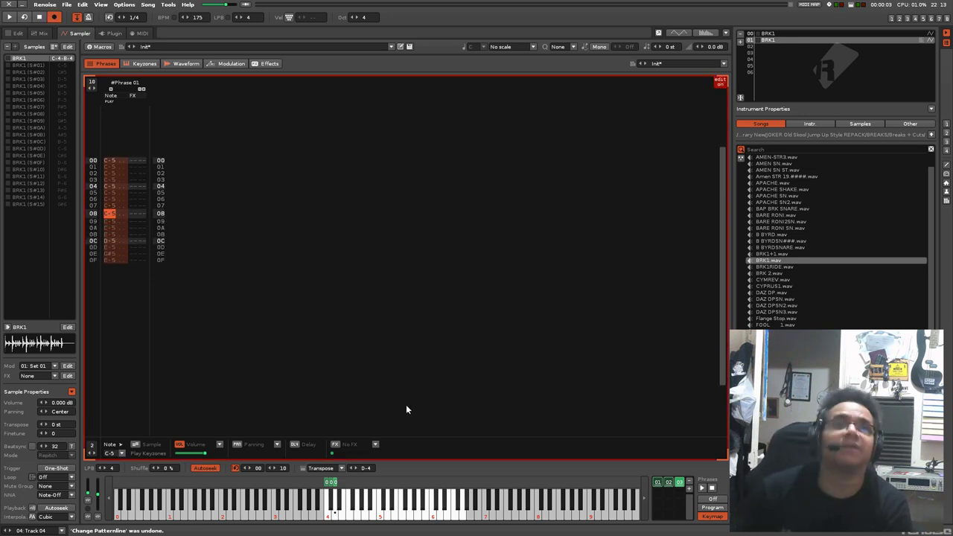
key(q)
key(q)
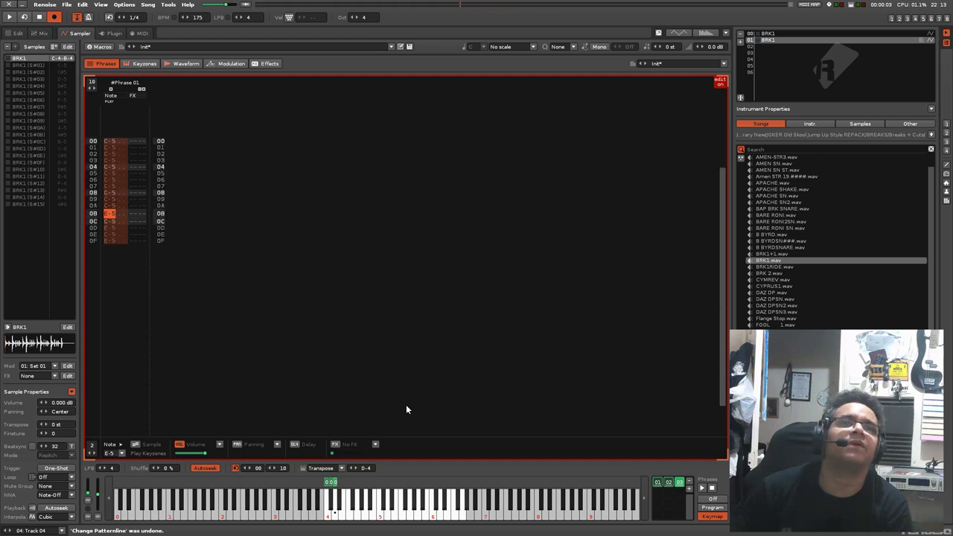
key(Escape)
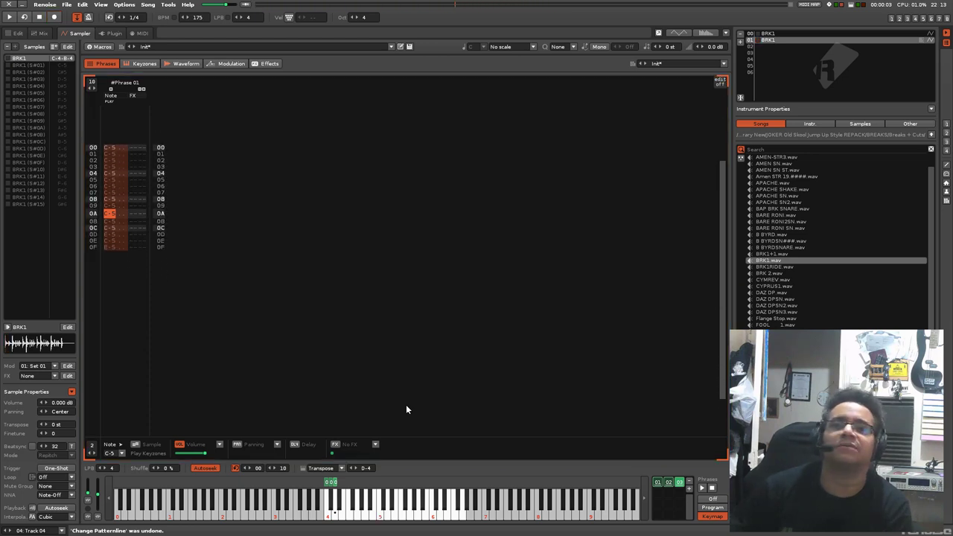
key(space)
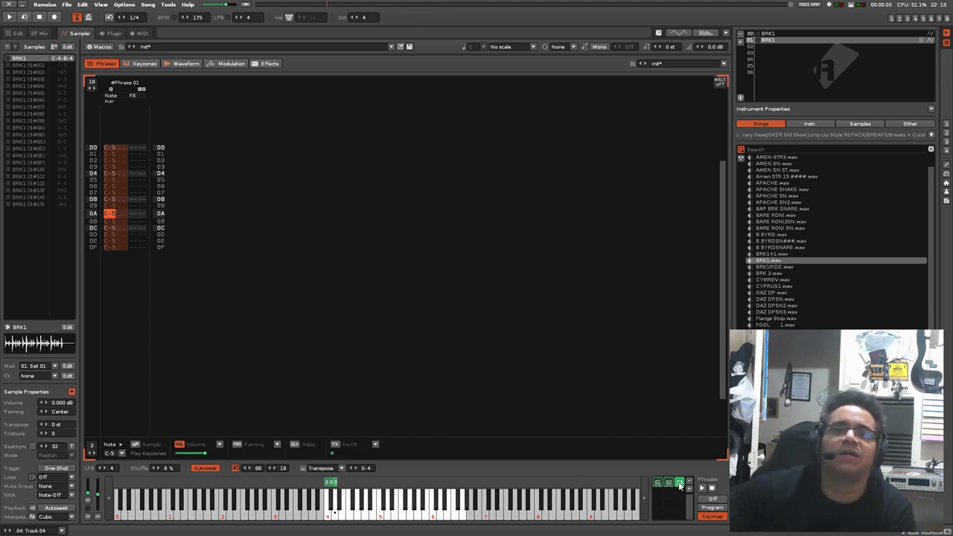
Duplicate the third phrase as a fourth phrase
drag(680, 485, 638, 494)
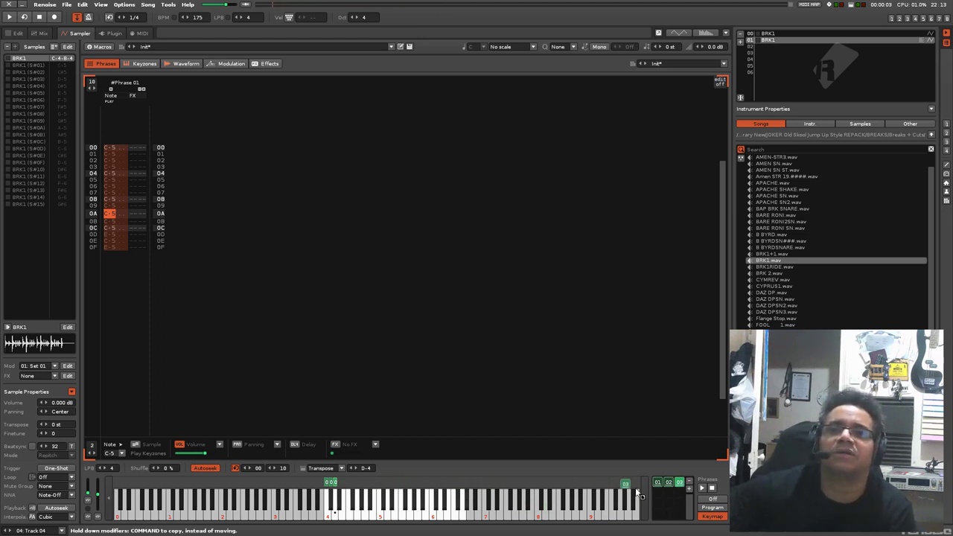
right_click(678, 488)
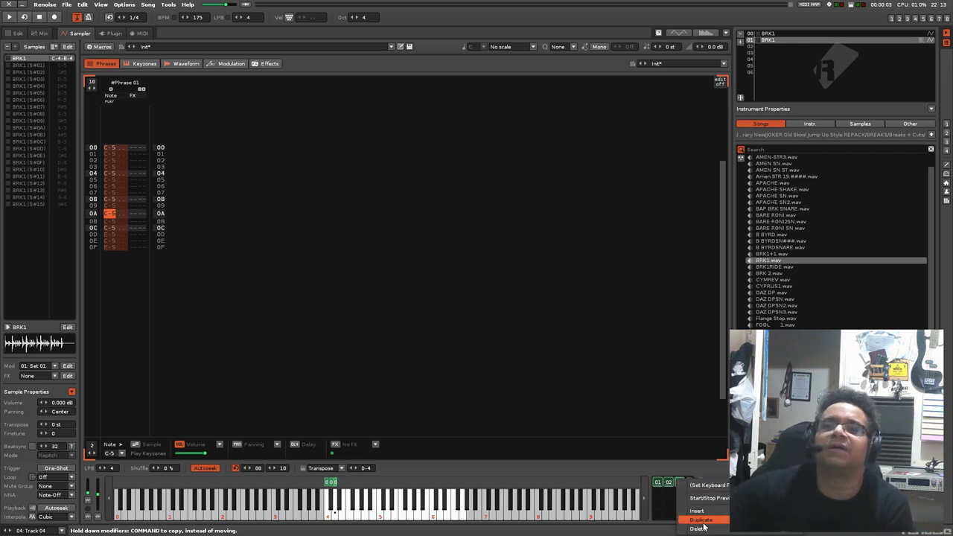
click(693, 519)
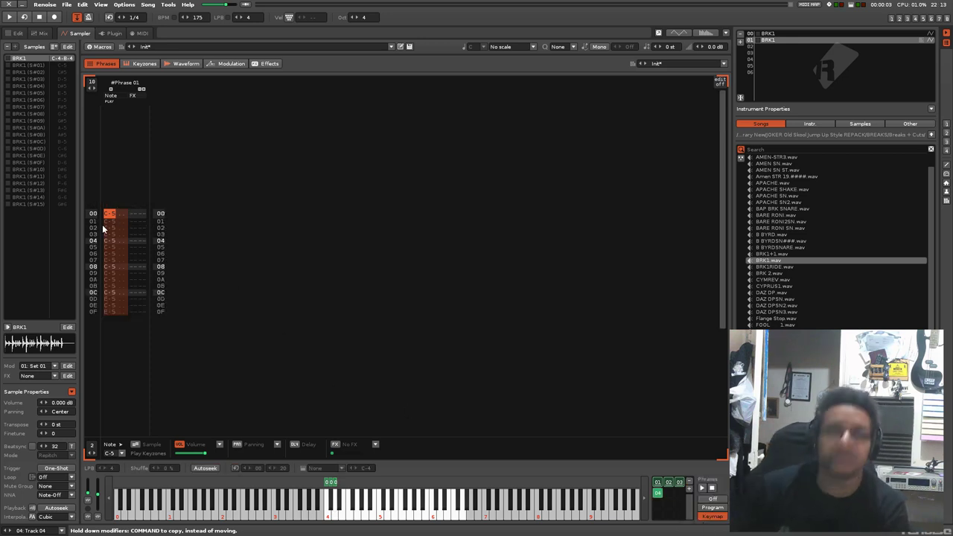
Try C#5 on every second line of the fourth phrase, from line 00 to 0E
key(Escape)
key(2)
key(2)
key(2)
key(2)
key(2)
key(2)
key(2)
key(2)
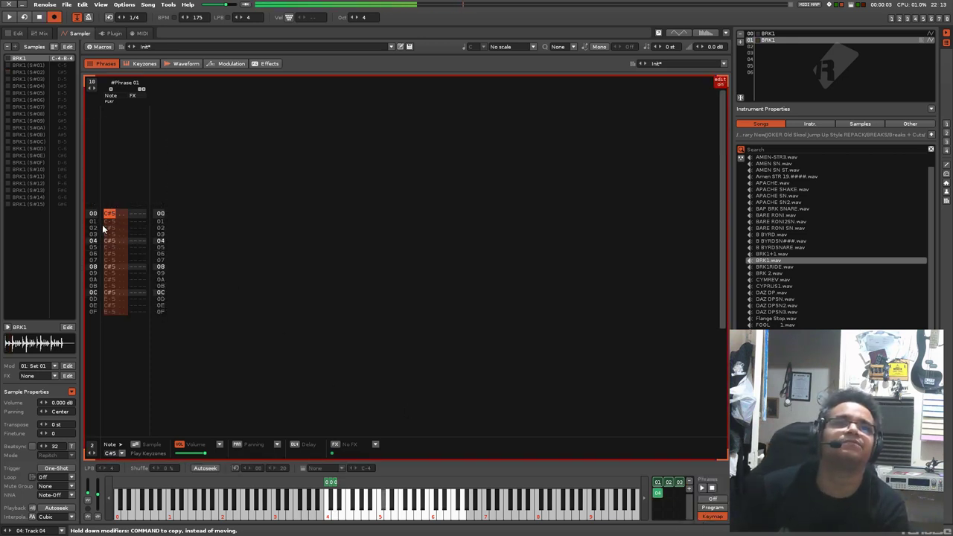
key(Escape)
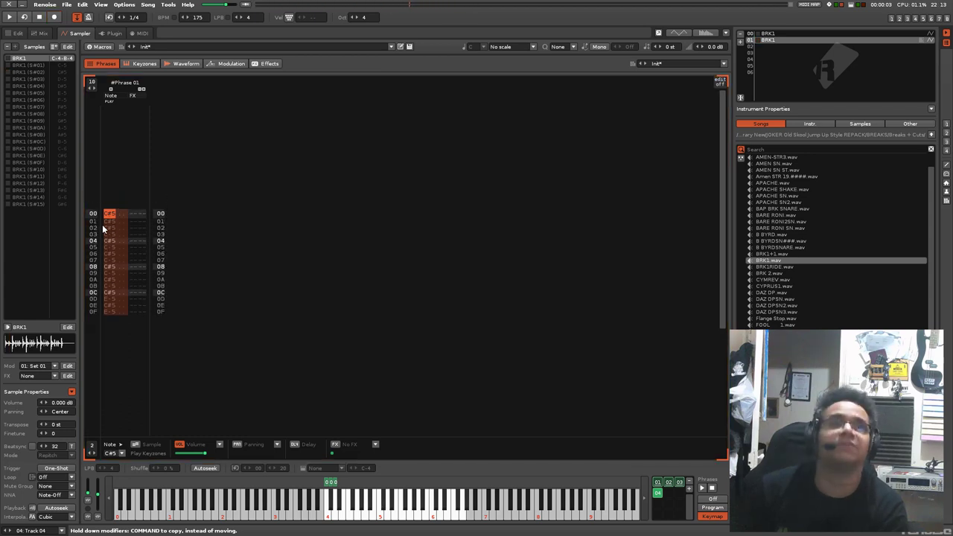
Enter D-5 on every second line of the fourth phrase from line 00, with C#5 on line 01
key(Escape)
key(x)
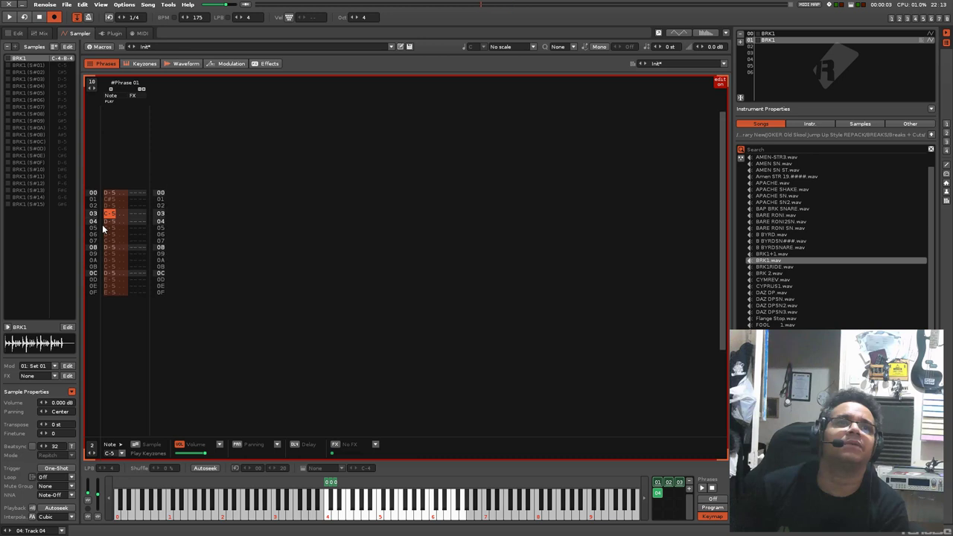
key(Escape)
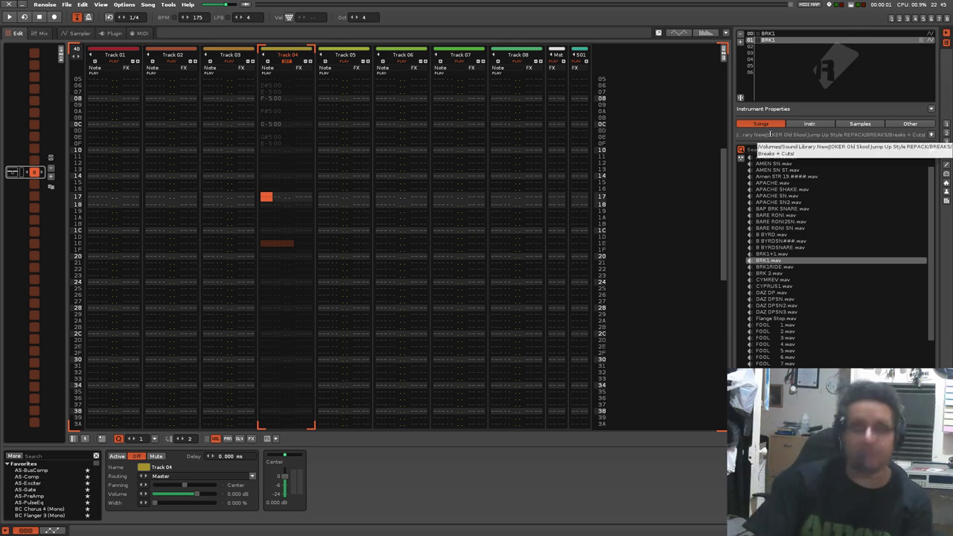
Open the BRK1 instrument in slot 01 and choose the Breaks folder inside Instruments for saving it as an instrument preset
double_click(778, 39)
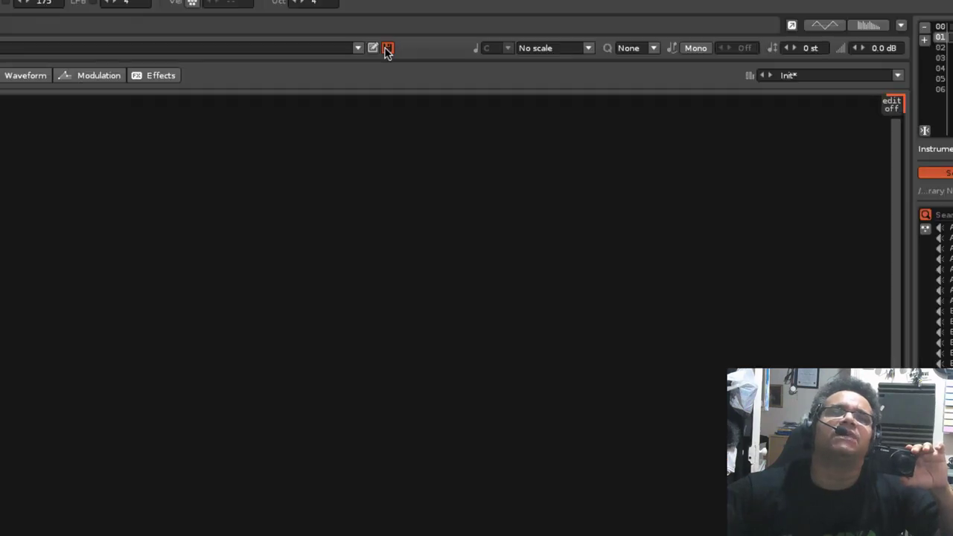
click(409, 47)
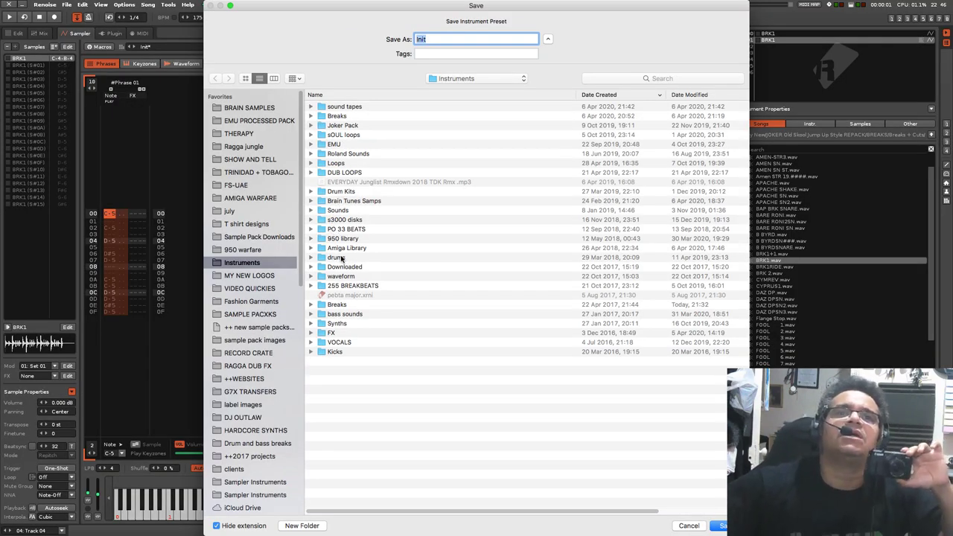
double_click(337, 305)
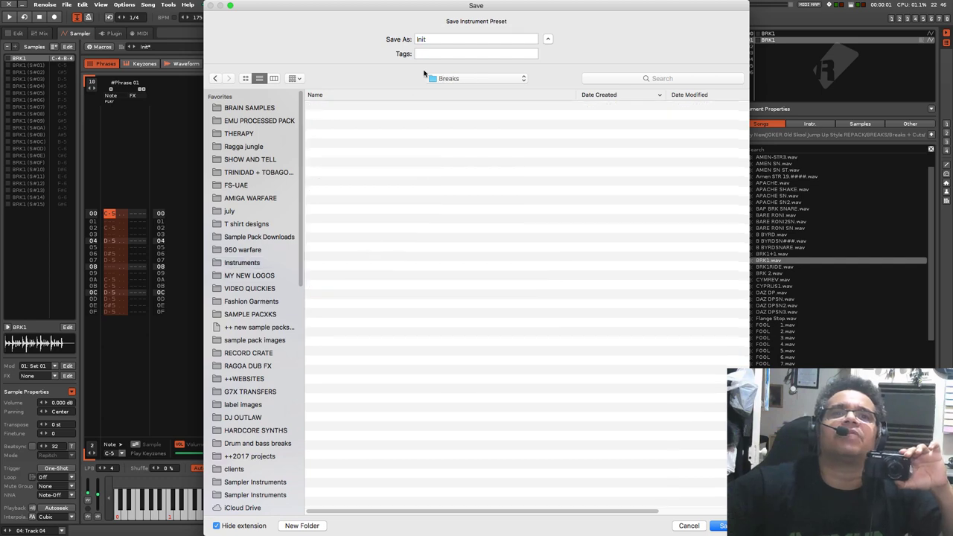
Name the instrument preset JUMP UP BREAK 2 and save it
drag(434, 40, 404, 34)
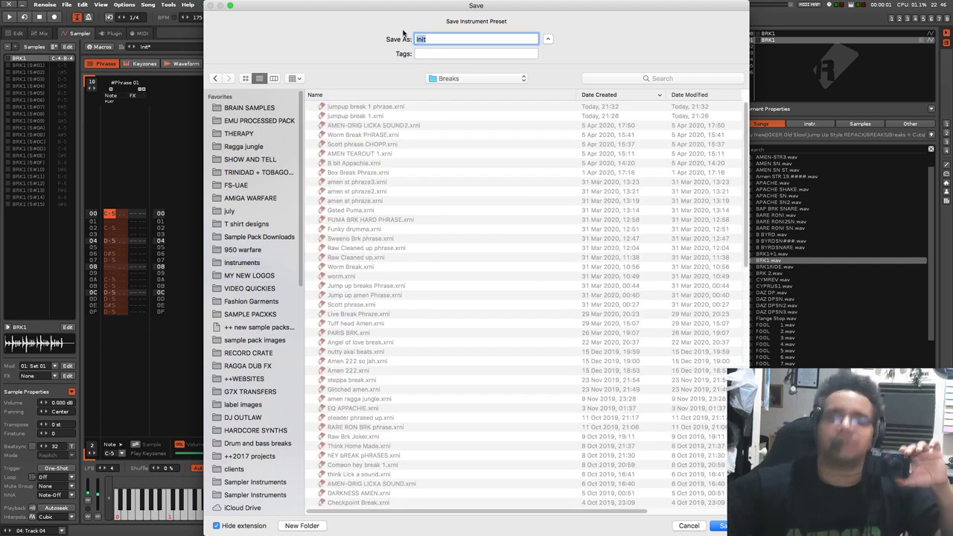
text(JUMP UP BREAK)
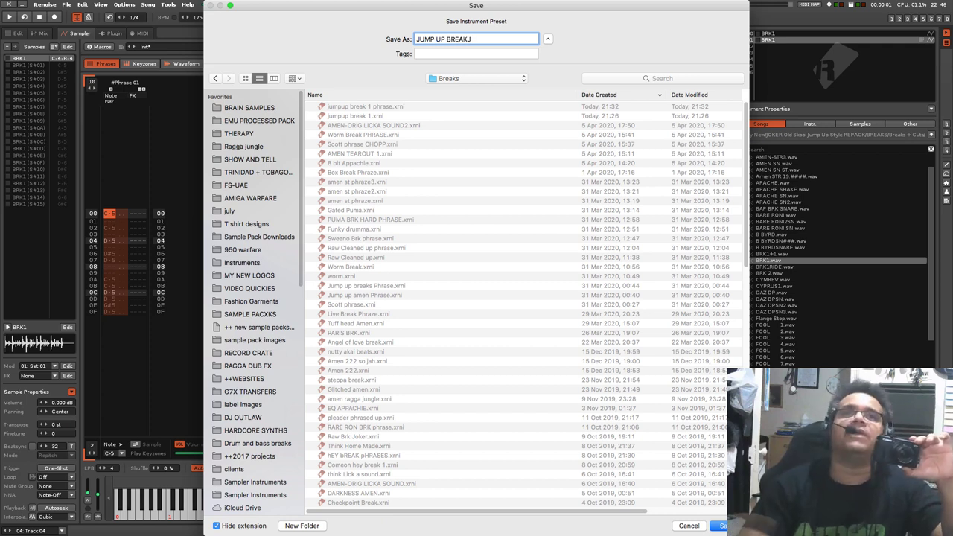
text(J)
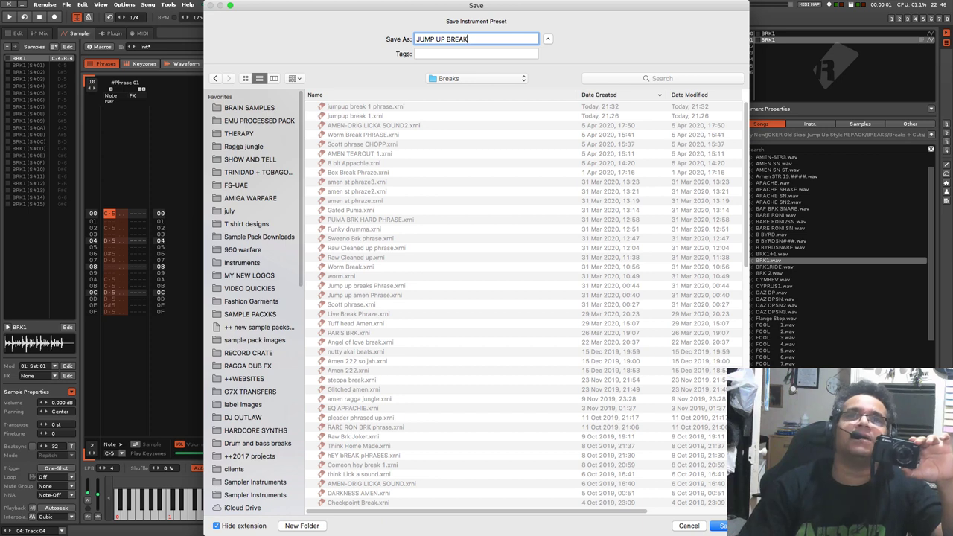
text(23)
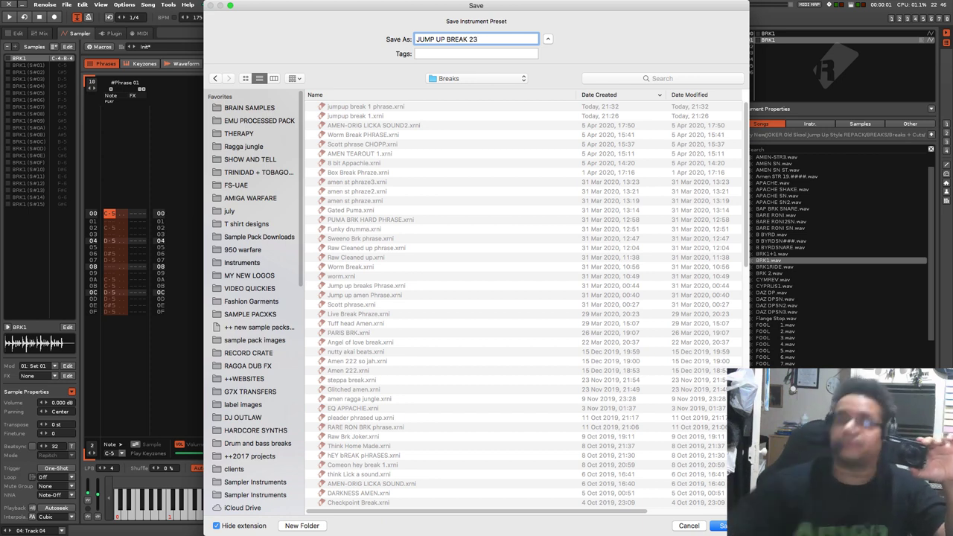
key(BackSpace)
key(BackSpace)
text(2)
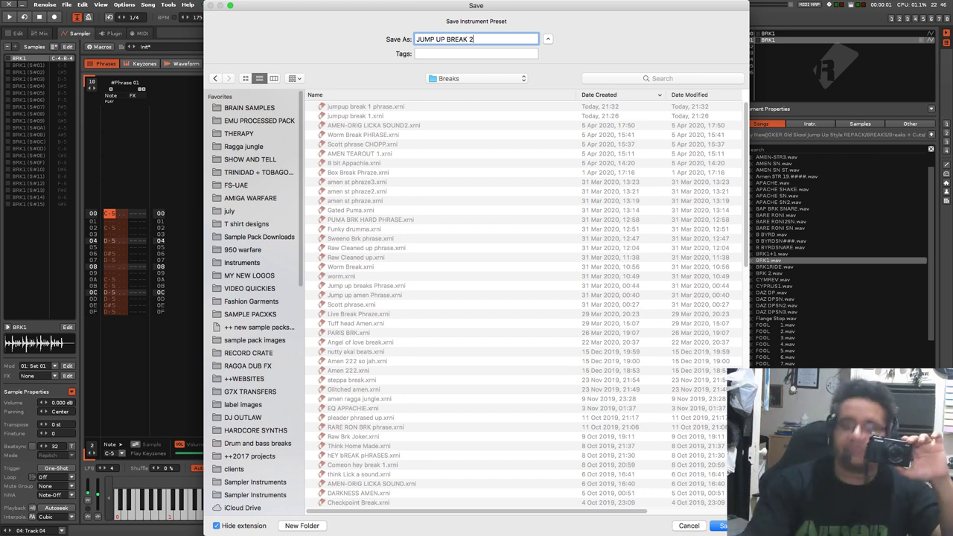
key(Return)
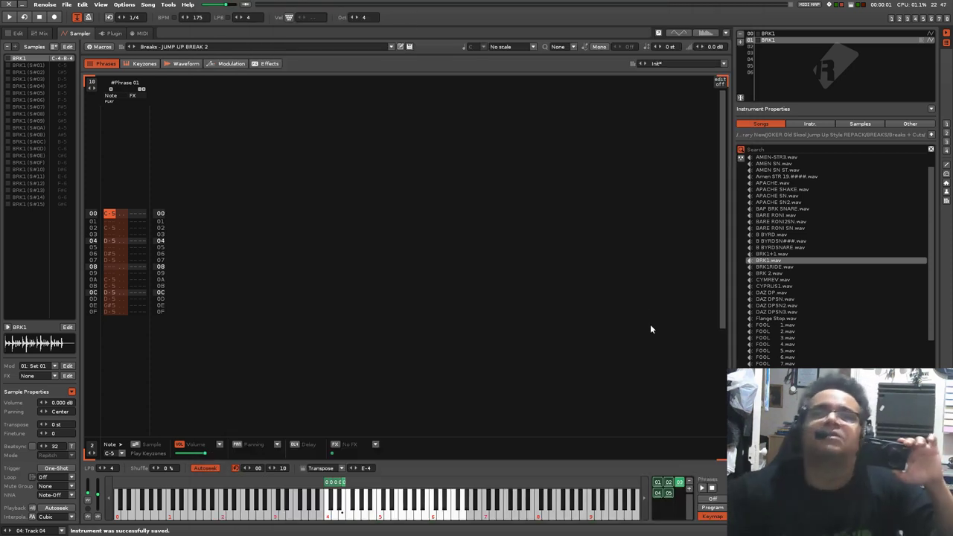